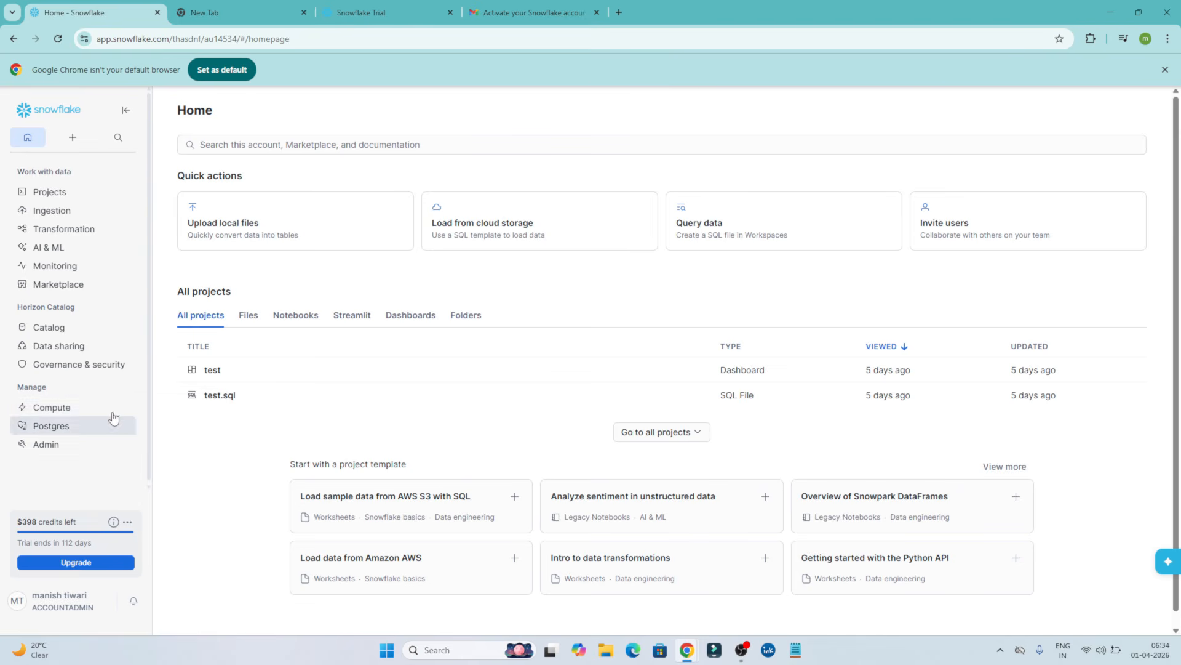
Open the compute warehouses list and inspect the roles available for transferring ownership of COMPUTE_WH, without transferring it.
left_click(162, 410)
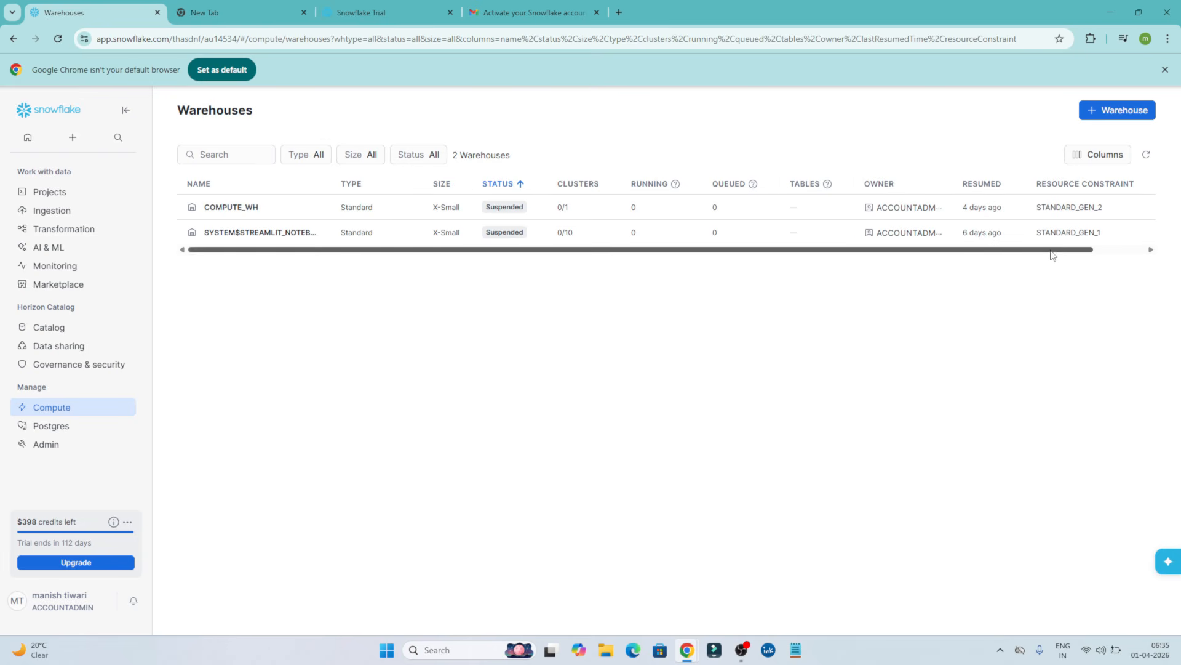
left_click_drag(1052, 254, 1141, 245)
left_click(1134, 207)
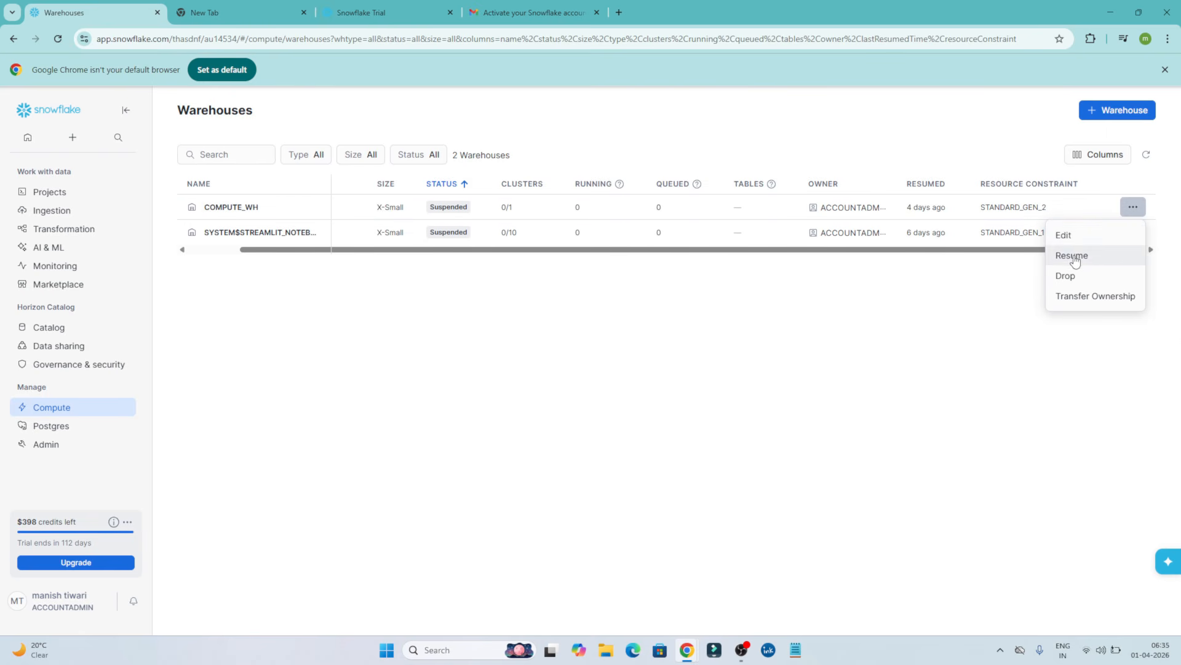
left_click(1079, 298)
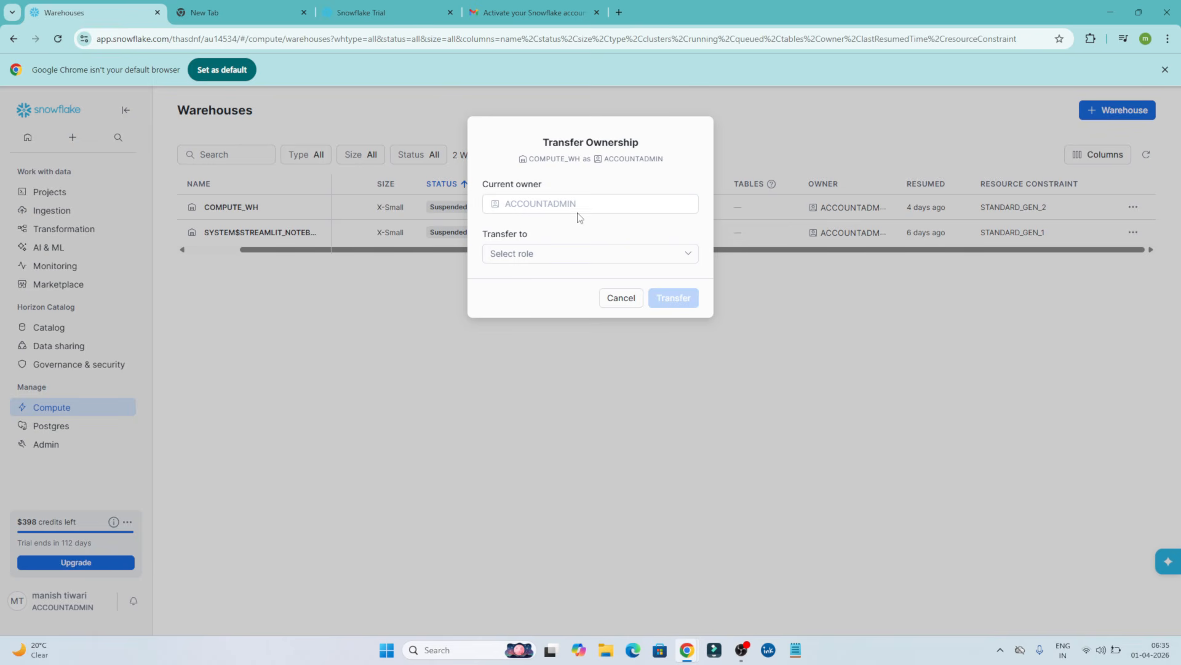
left_click(547, 254)
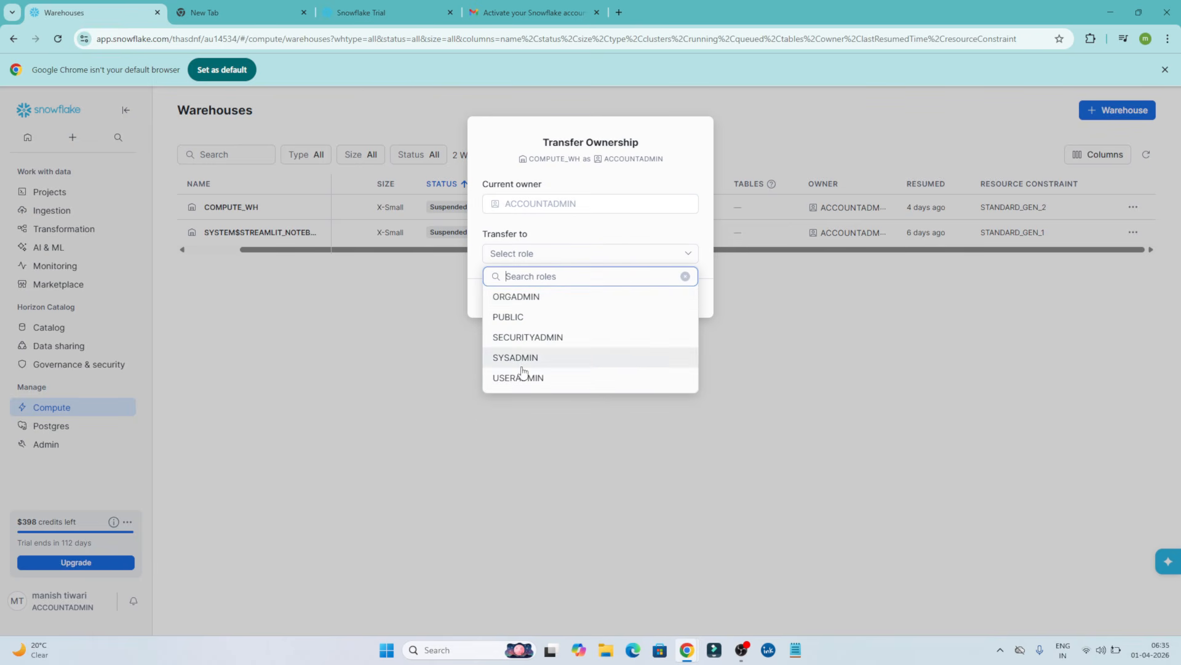
left_click(794, 358)
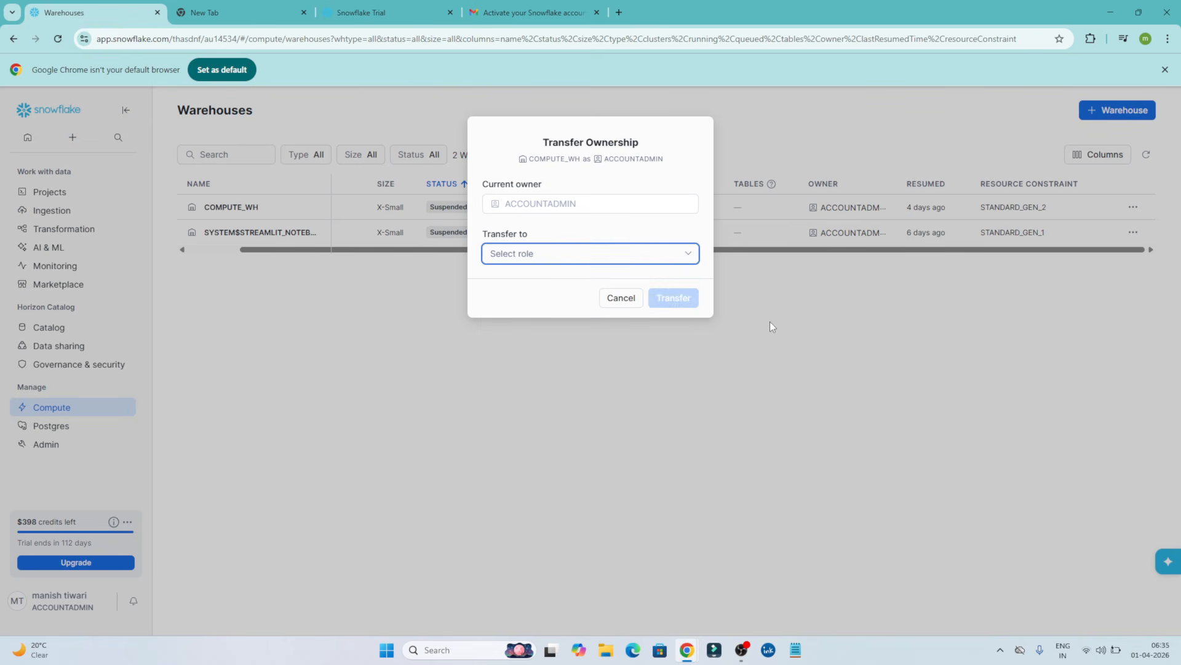
left_click(621, 298)
Review the edit settings and size choices of the COMPUTE_WH warehouse, leaving without saving.
left_click(1133, 208)
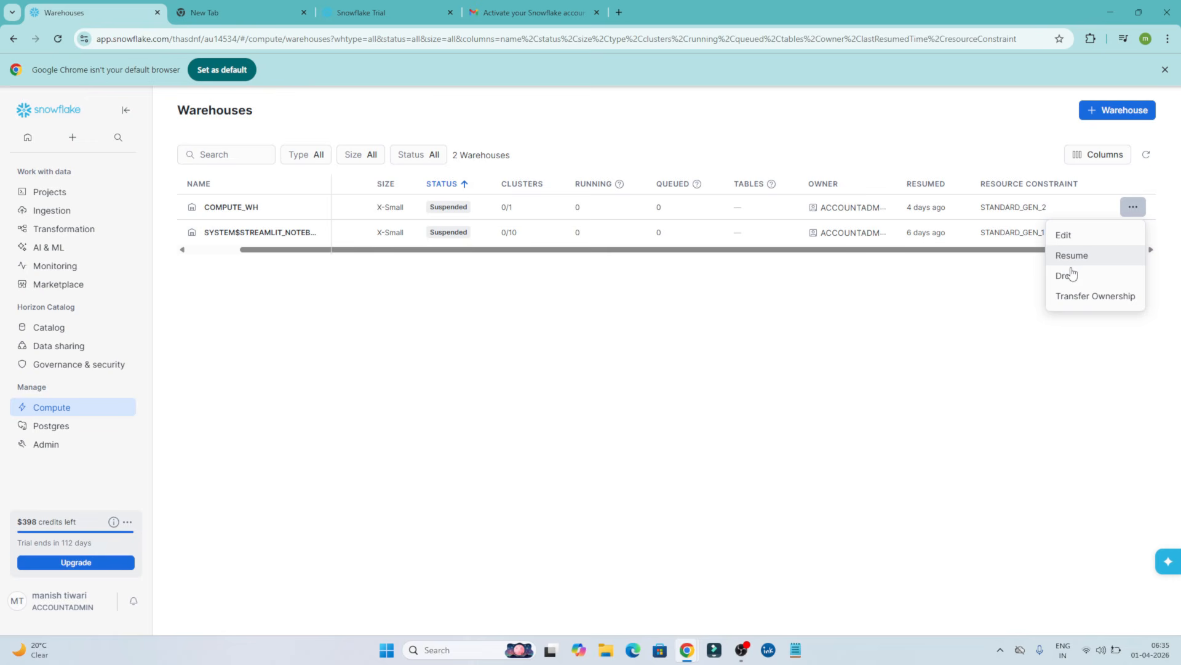
left_click(1067, 235)
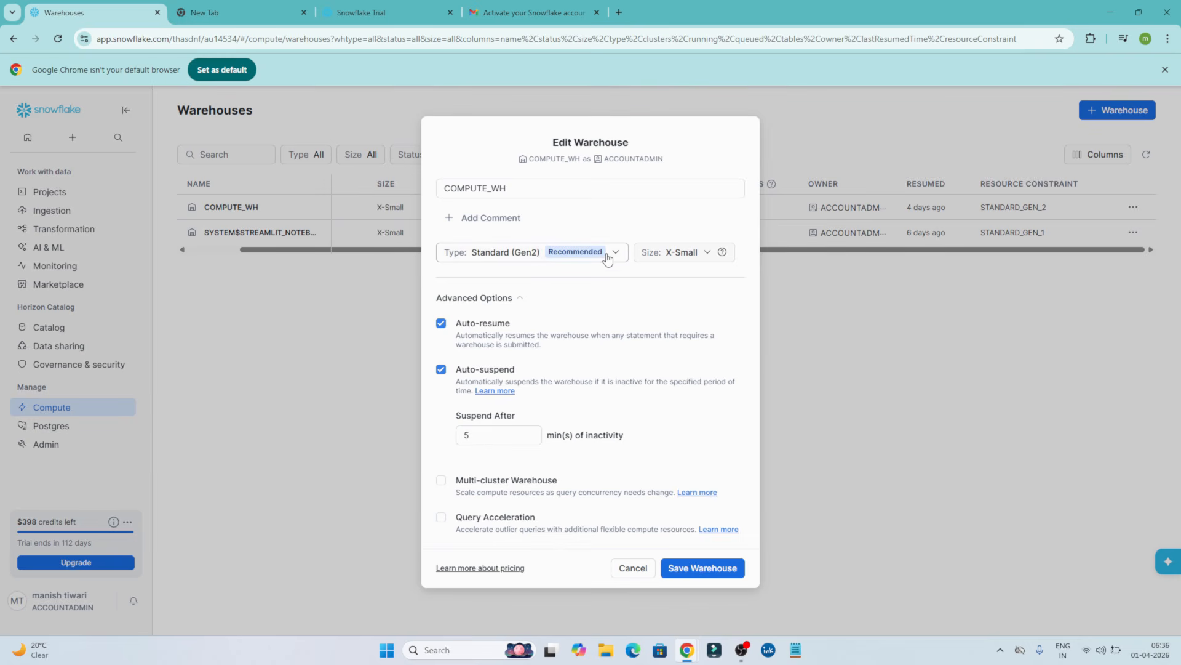
left_click(715, 257)
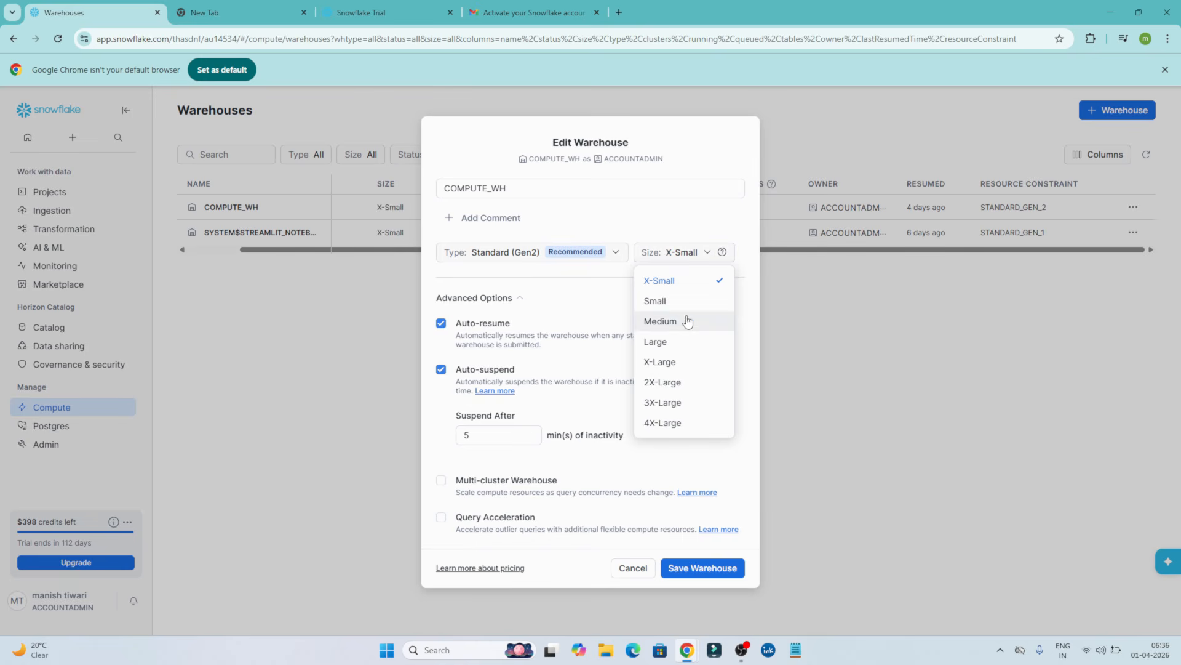
left_click(584, 288)
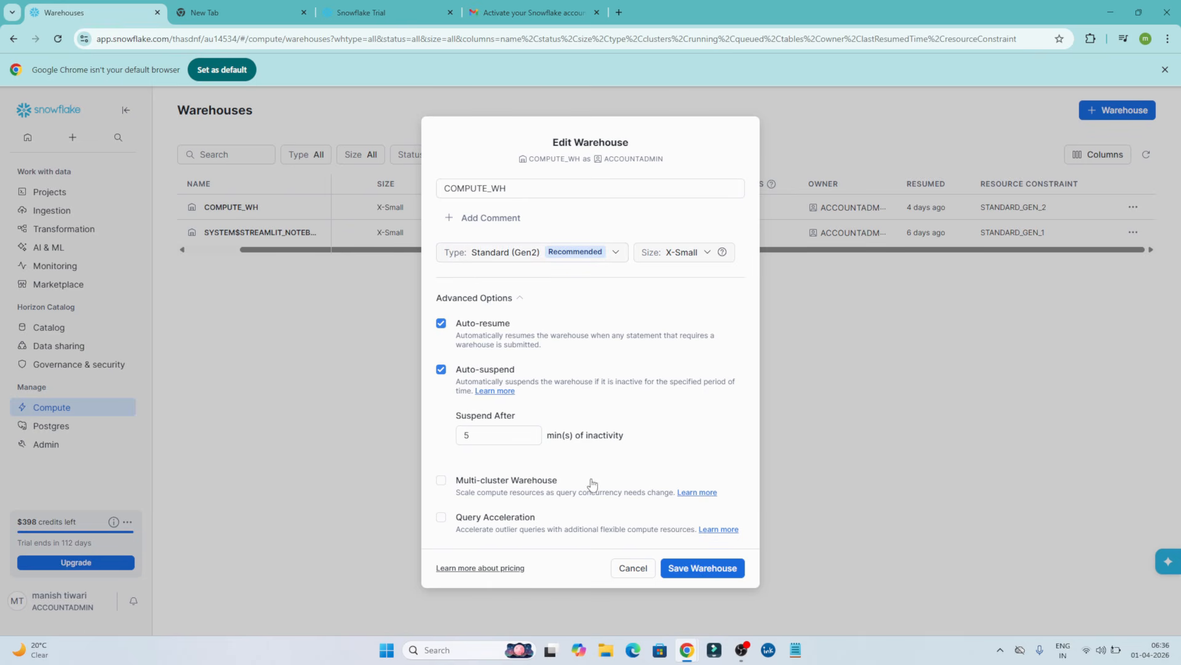
left_click(628, 568)
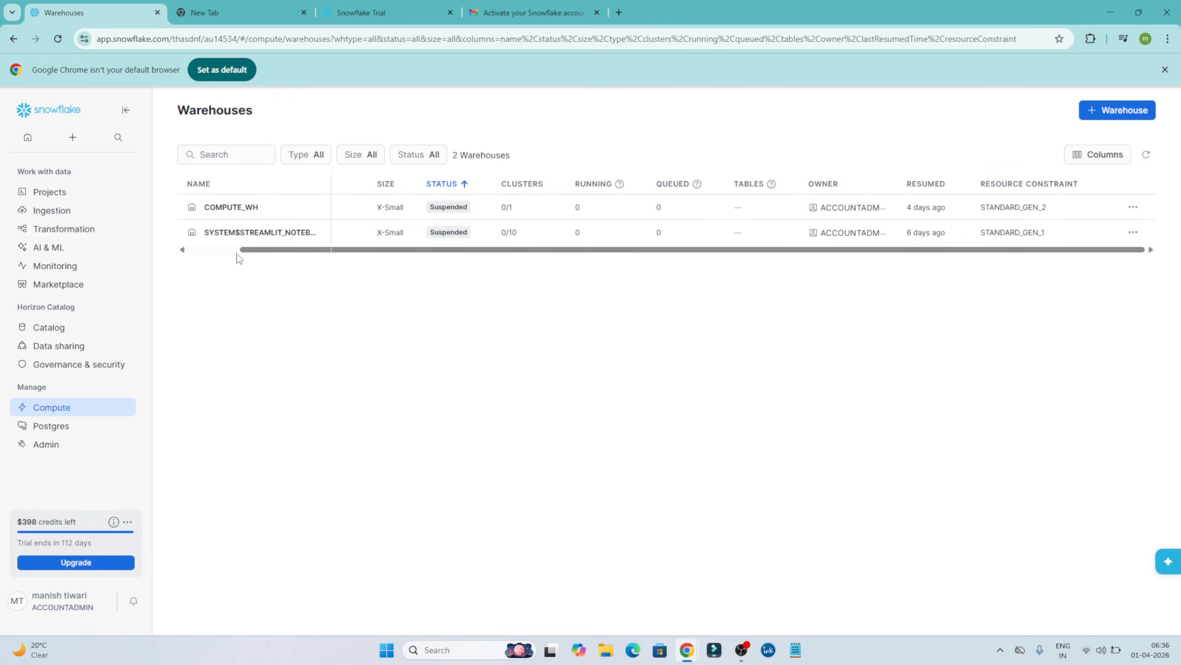
left_click(202, 249)
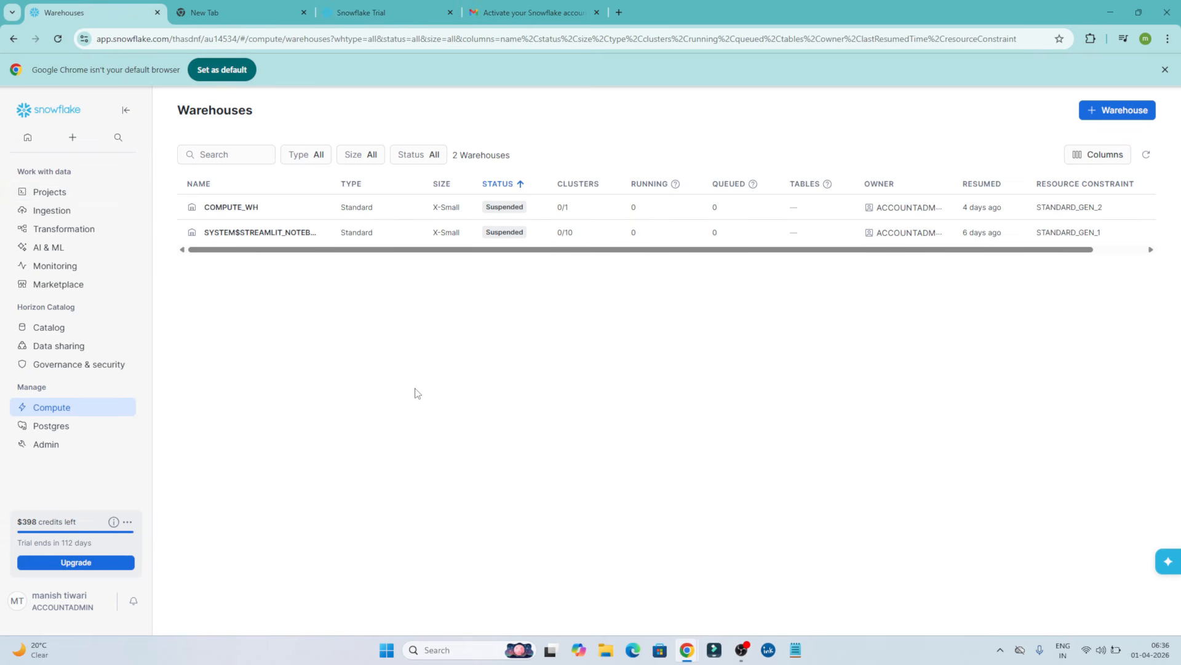
Start a new warehouse and name it testvw.
left_click(1109, 113)
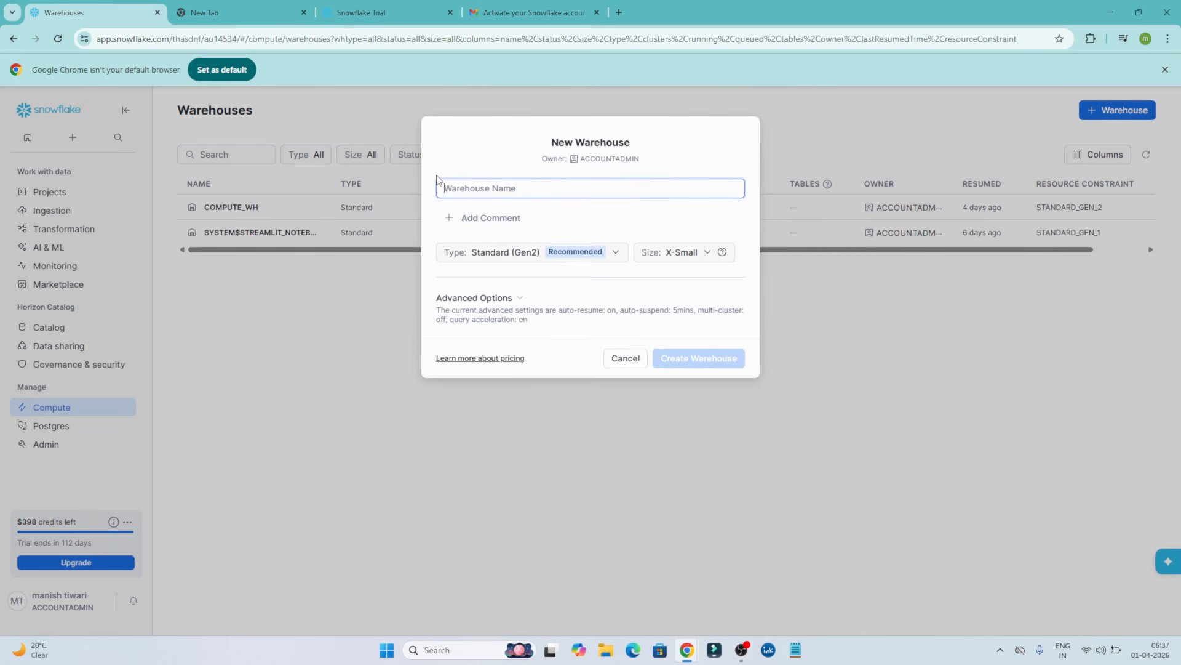
type("test")
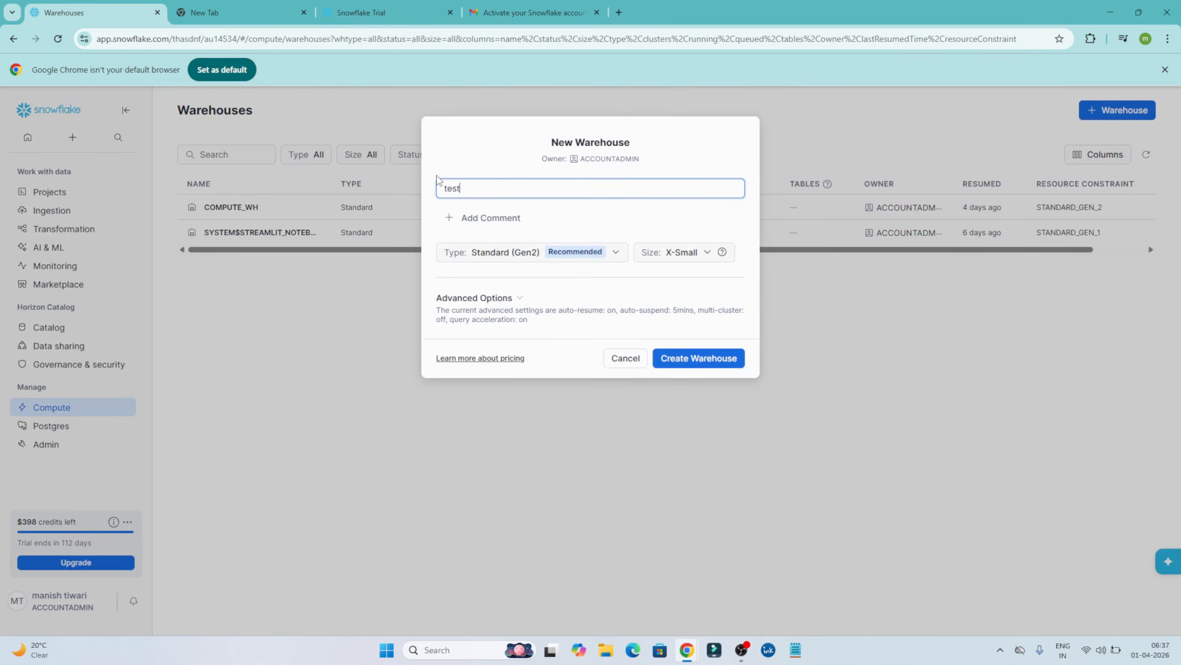
type("v")
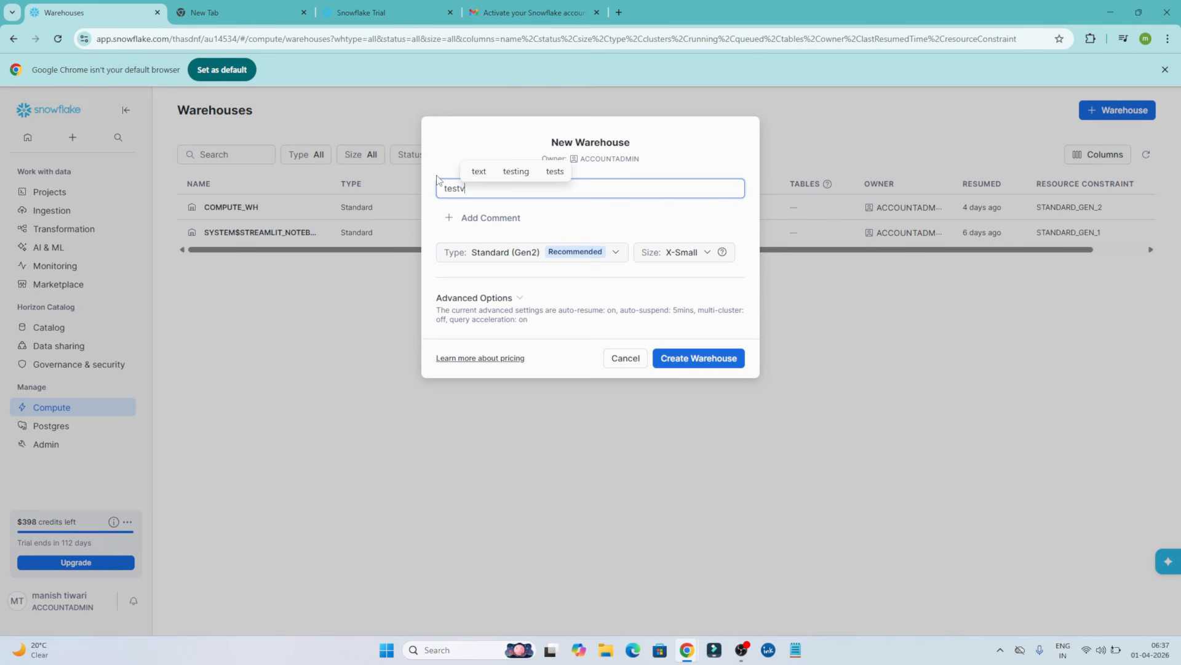
type("w")
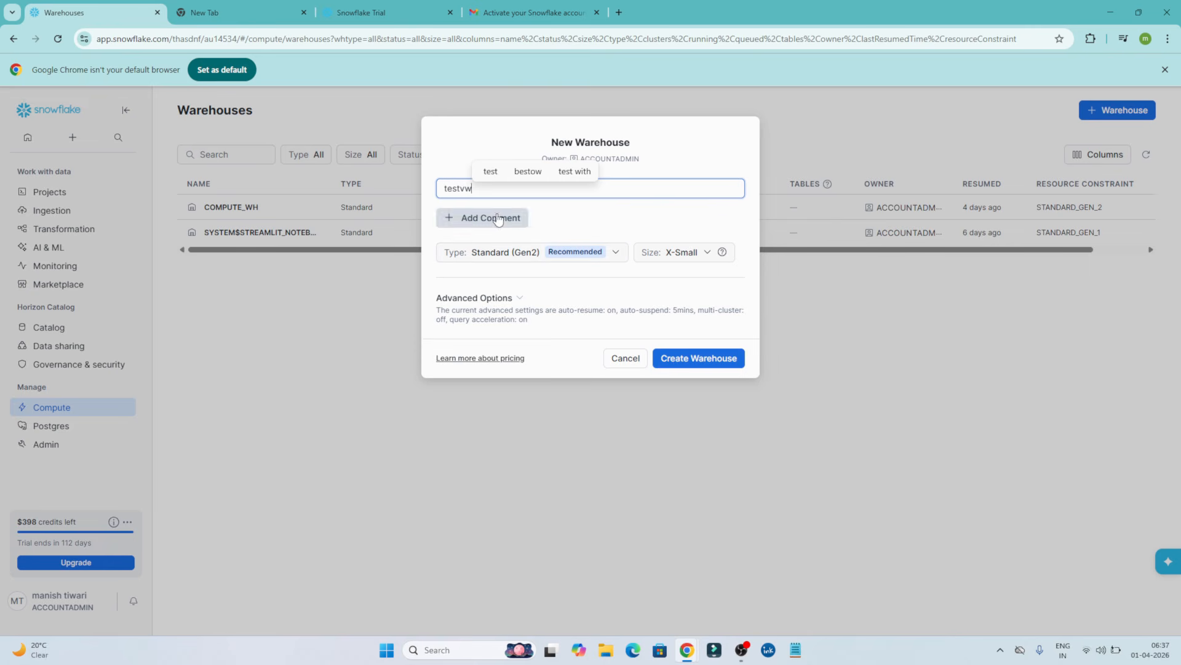
left_click(498, 271)
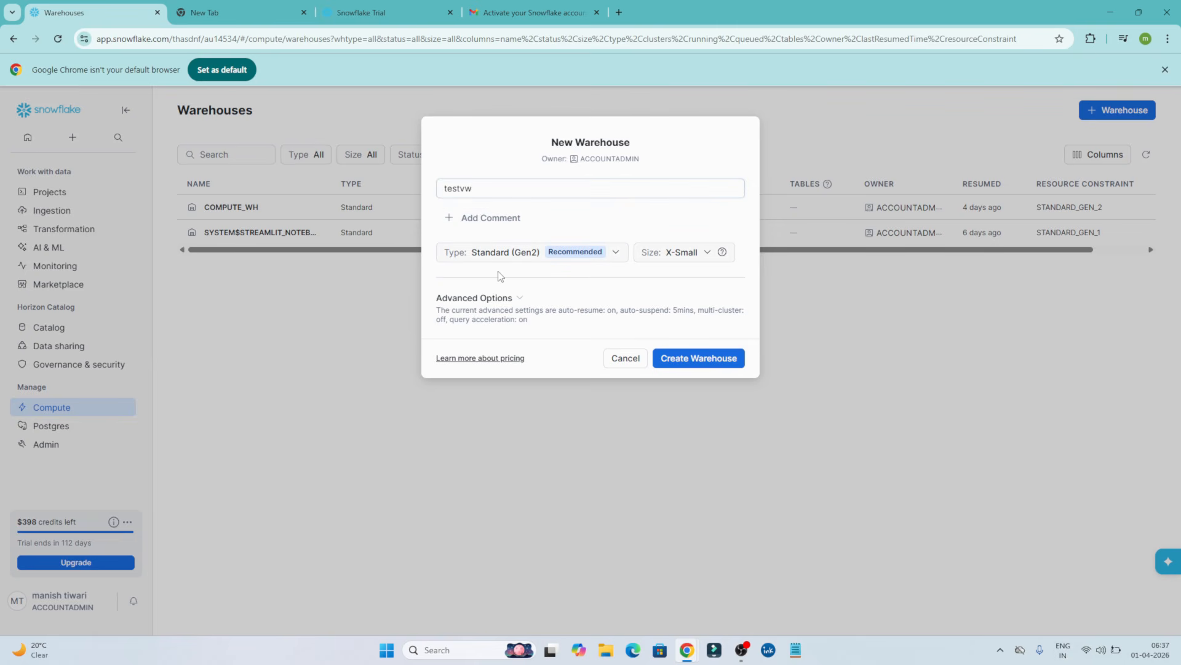
Check the warehouse types while keeping Standard (Gen2), and choose X-Small as the size.
left_click(620, 258)
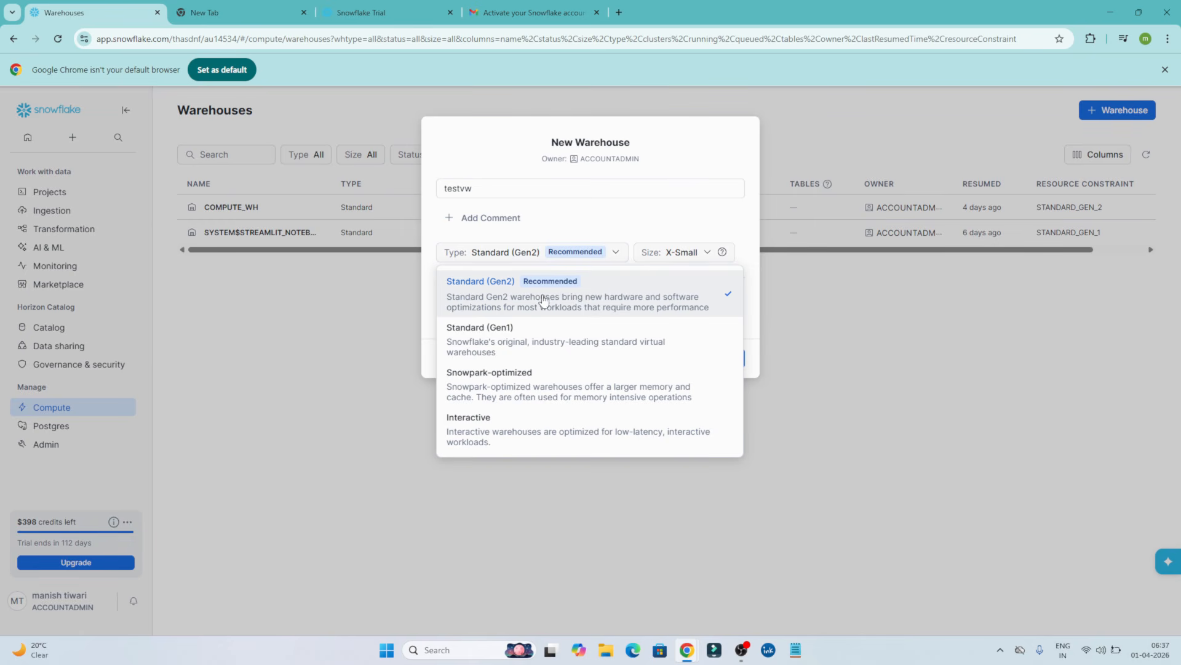
left_click(592, 216)
left_click(706, 254)
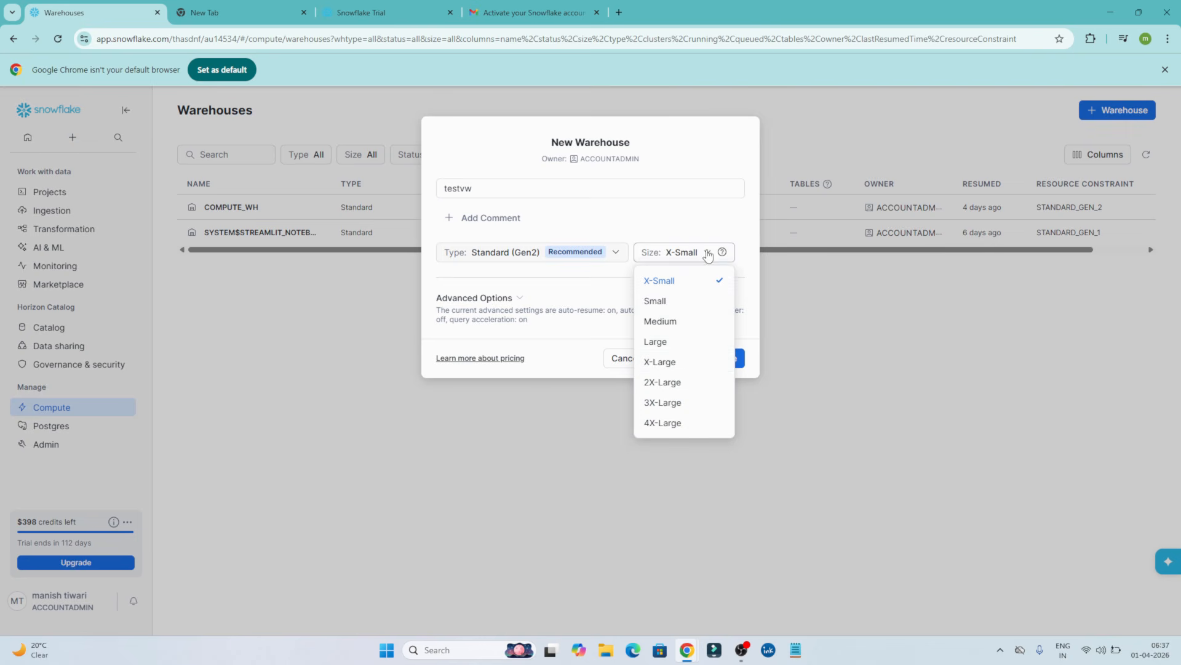
left_click(664, 281)
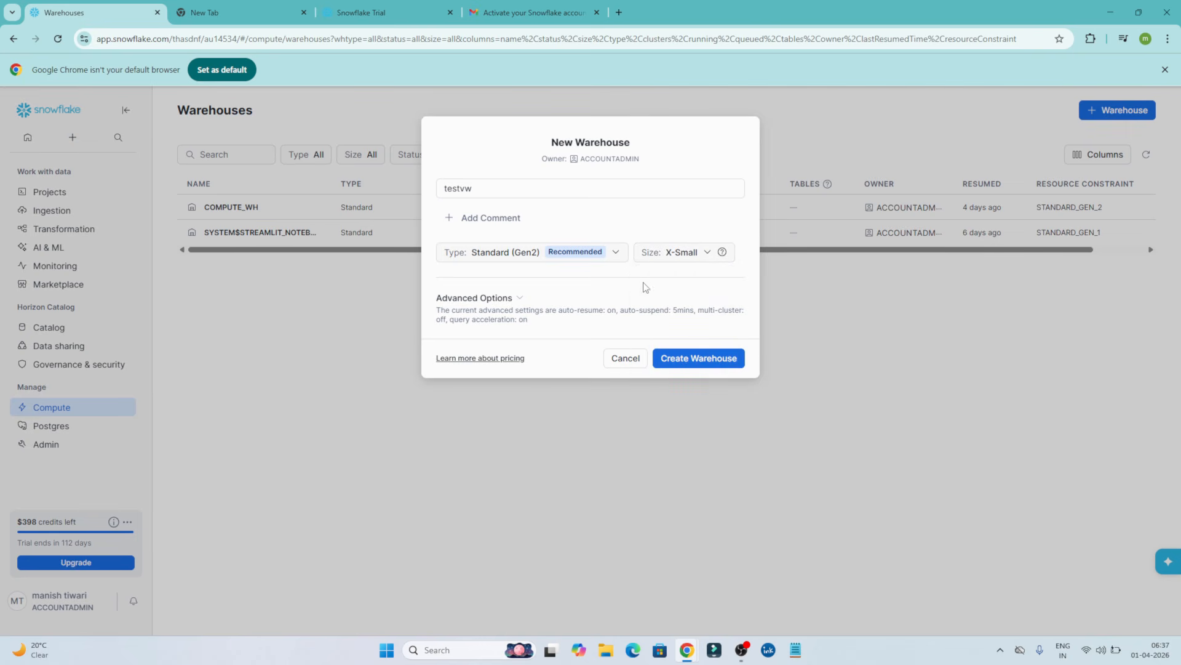
Expand the new warehouse's advanced options and turn off Query Acceleration.
left_click(522, 301)
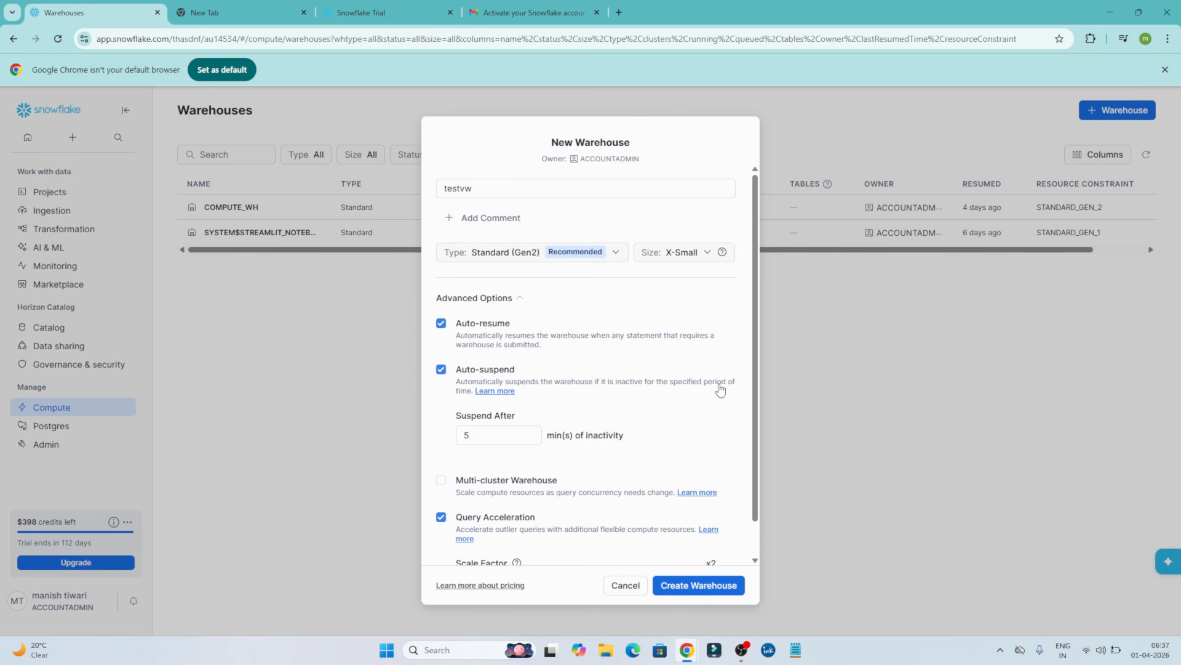
left_click(475, 433)
scroll(601, 410, "down", 1)
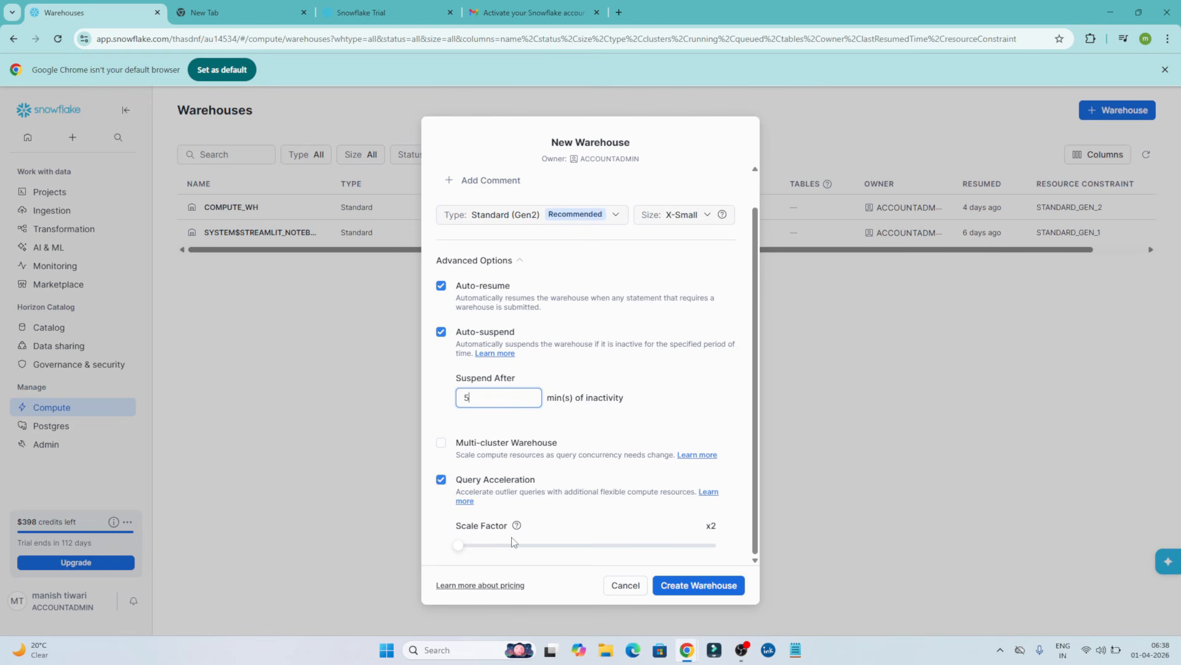
left_click(442, 480)
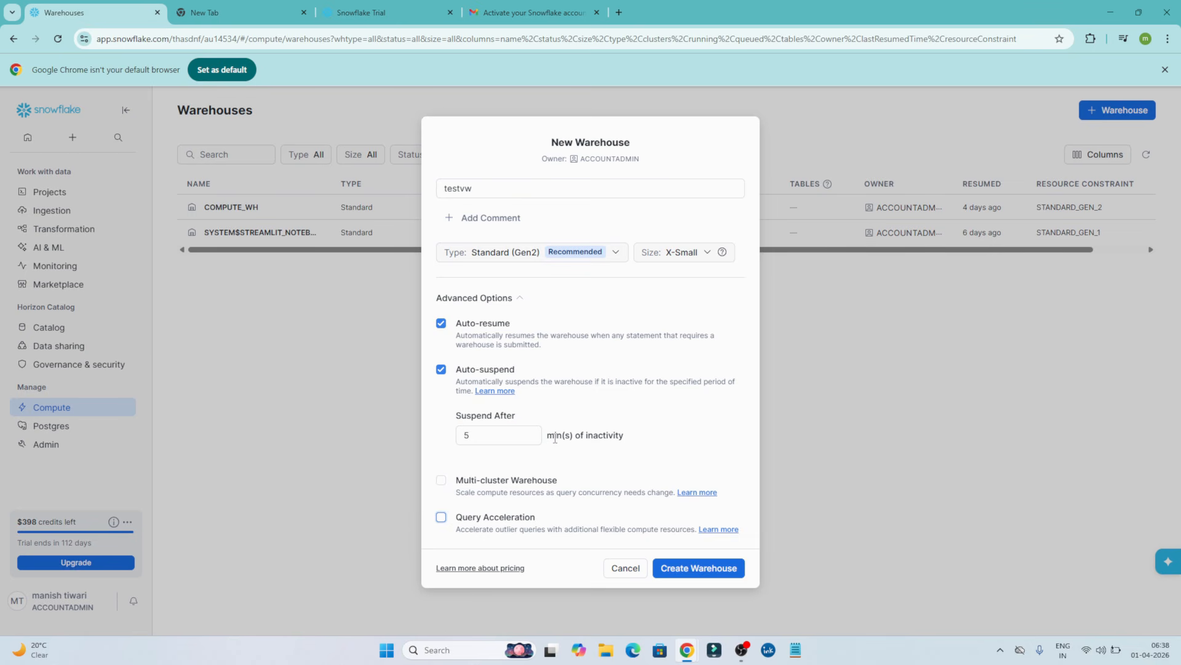
Enable Multi-cluster Warehouse and look over its scaling policy choices, keeping Standard.
left_click(441, 481)
scroll(701, 402, "down", 2)
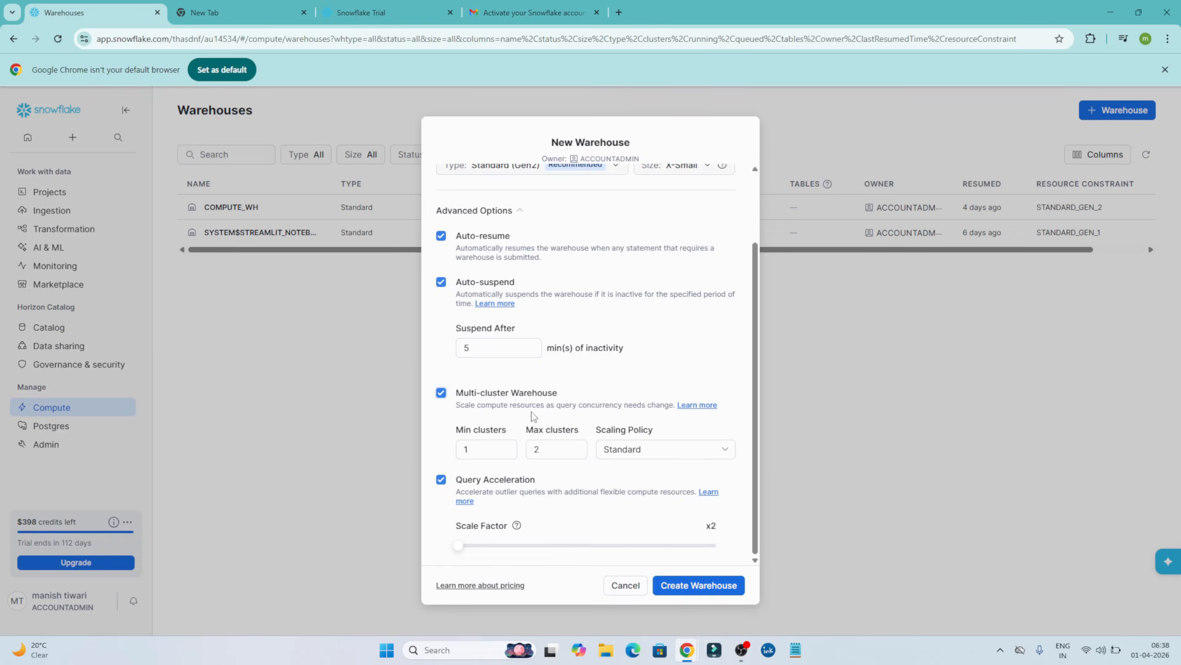
left_click(706, 450)
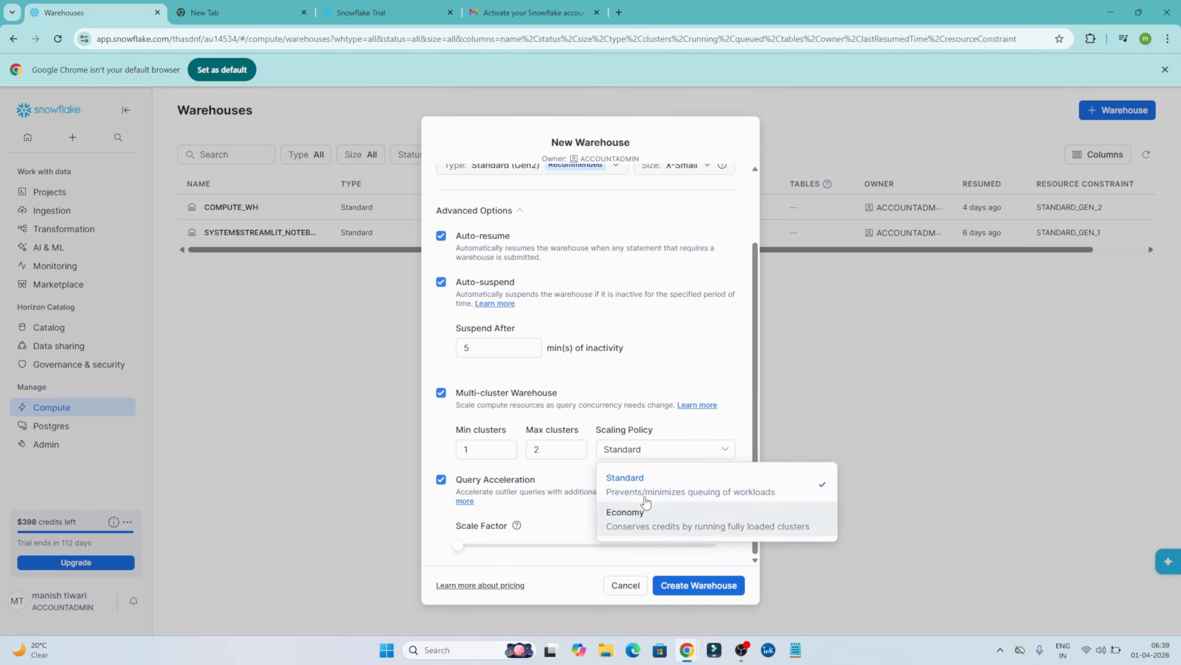
key("Escape")
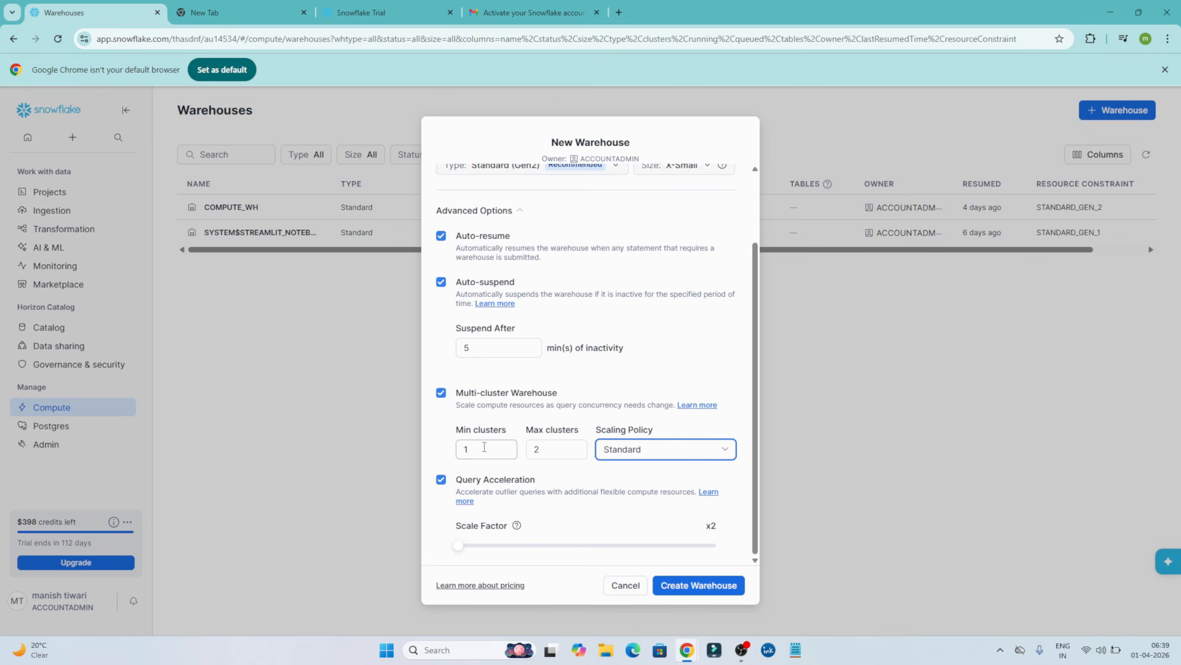
Turn off Query Acceleration and set the maximum clusters to 5.
left_click(441, 479)
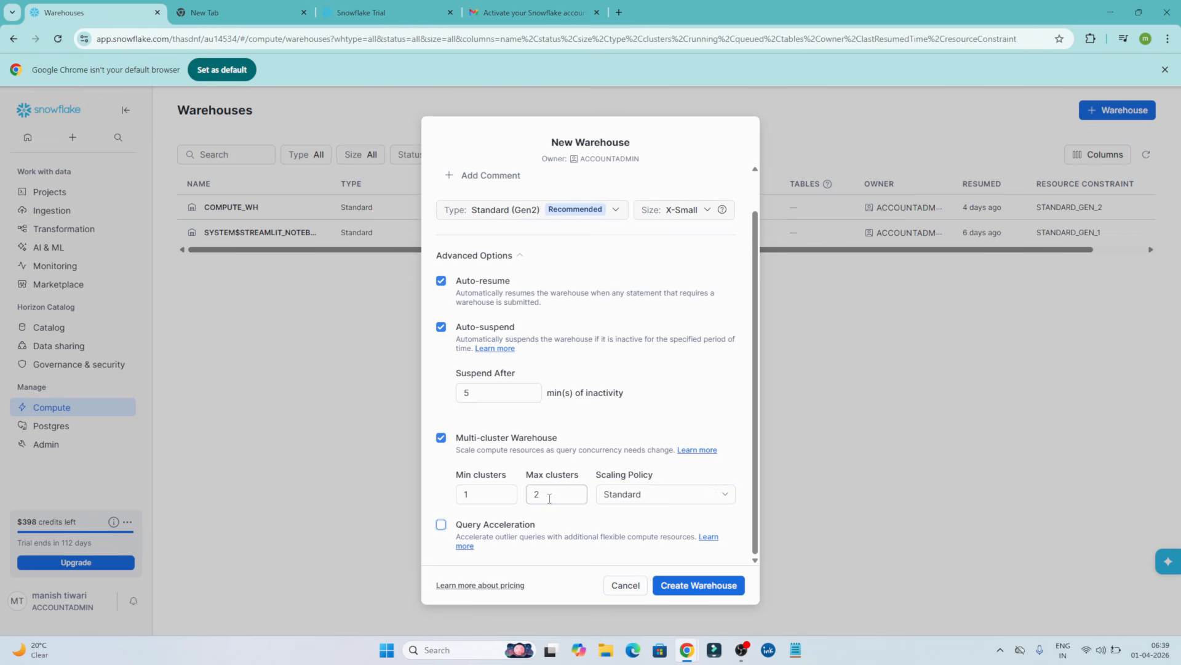
left_click(567, 493)
key("BackSpace")
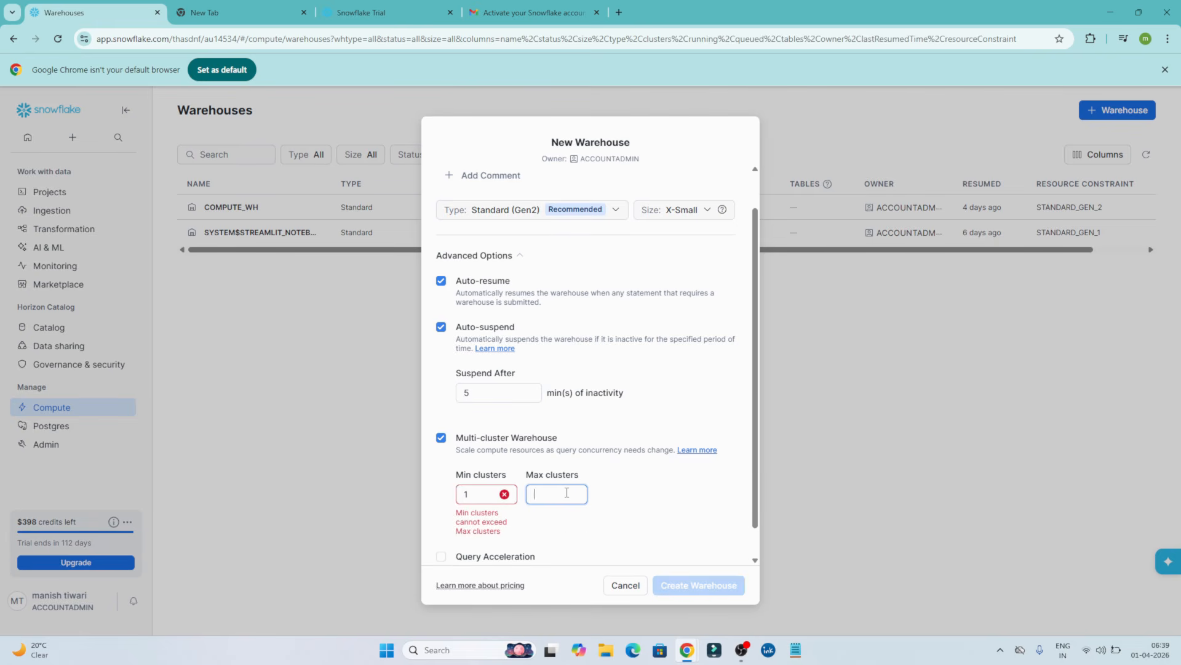
type("5")
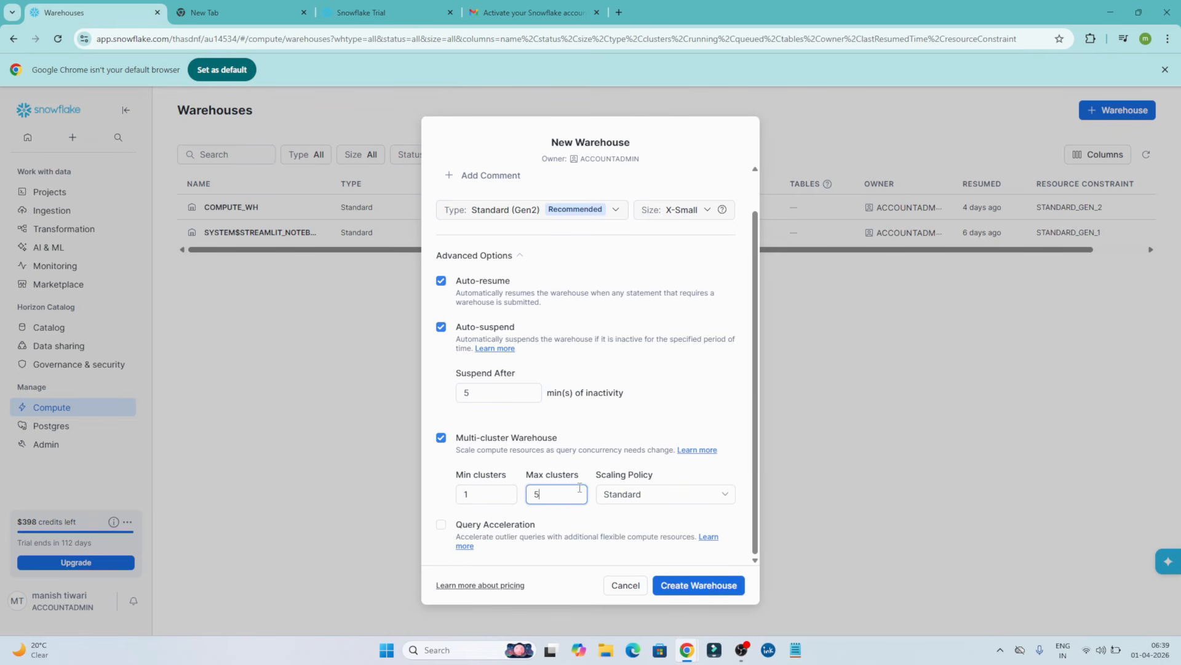
left_click(688, 467)
Set the multi-cluster maximum to 3 clusters, keeping the minimum at 1.
double_click(536, 496)
double_click(468, 493)
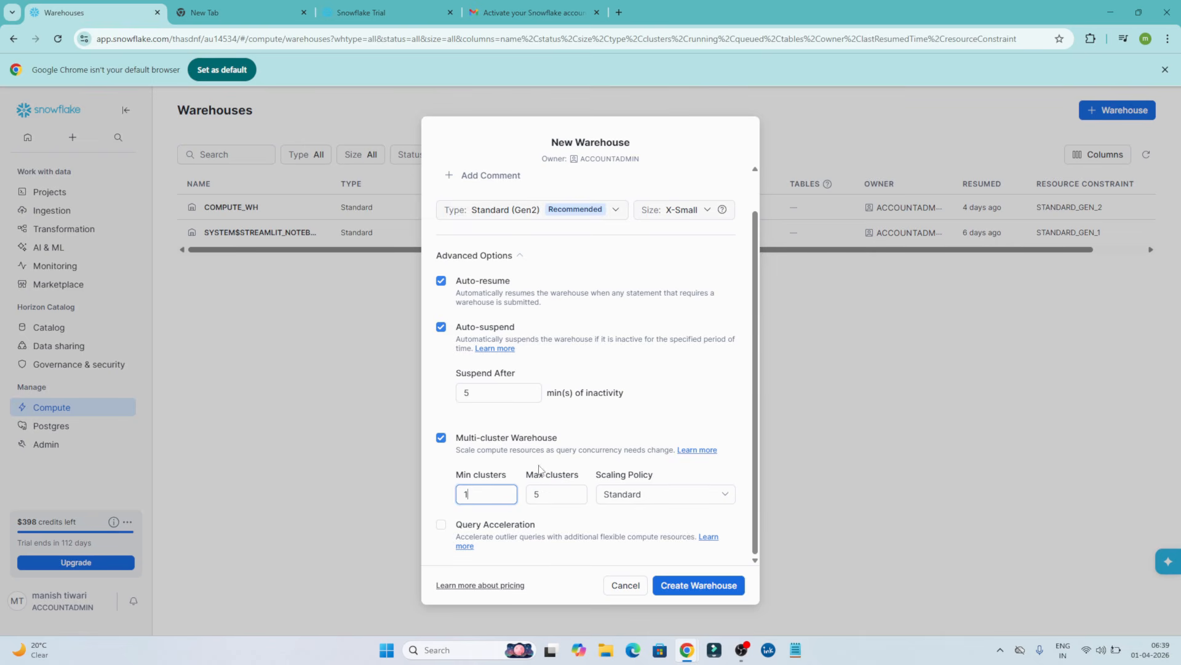
left_click(539, 492)
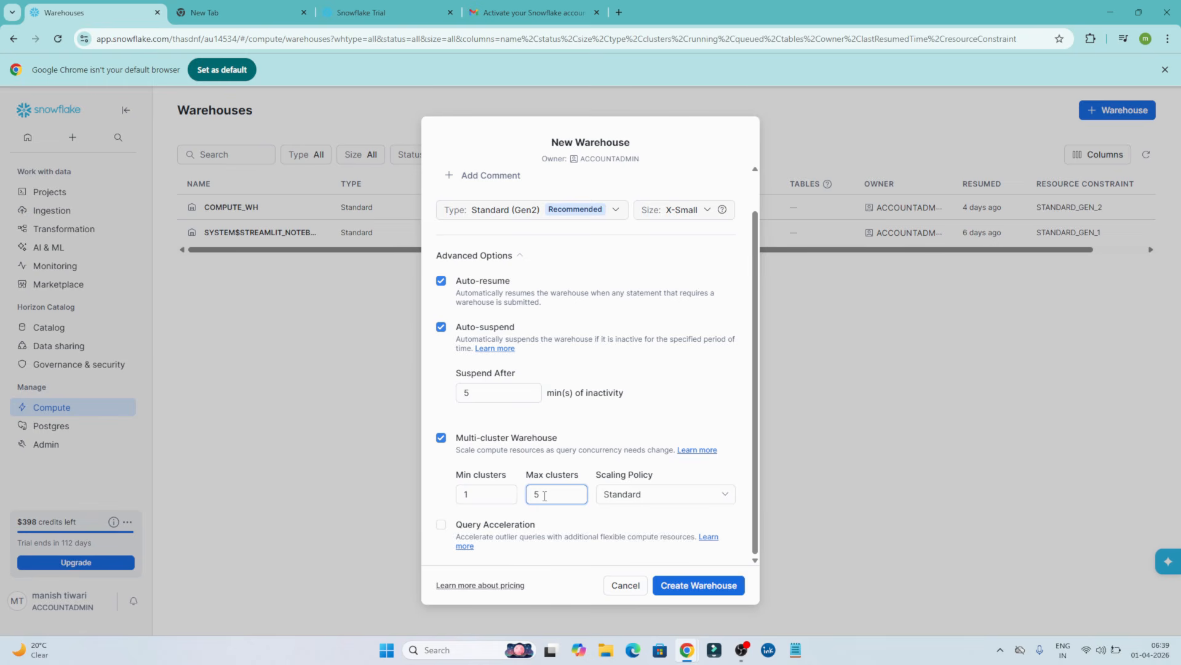
key("BackSpace")
type("10")
key("BackSpace")
key("BackSpace")
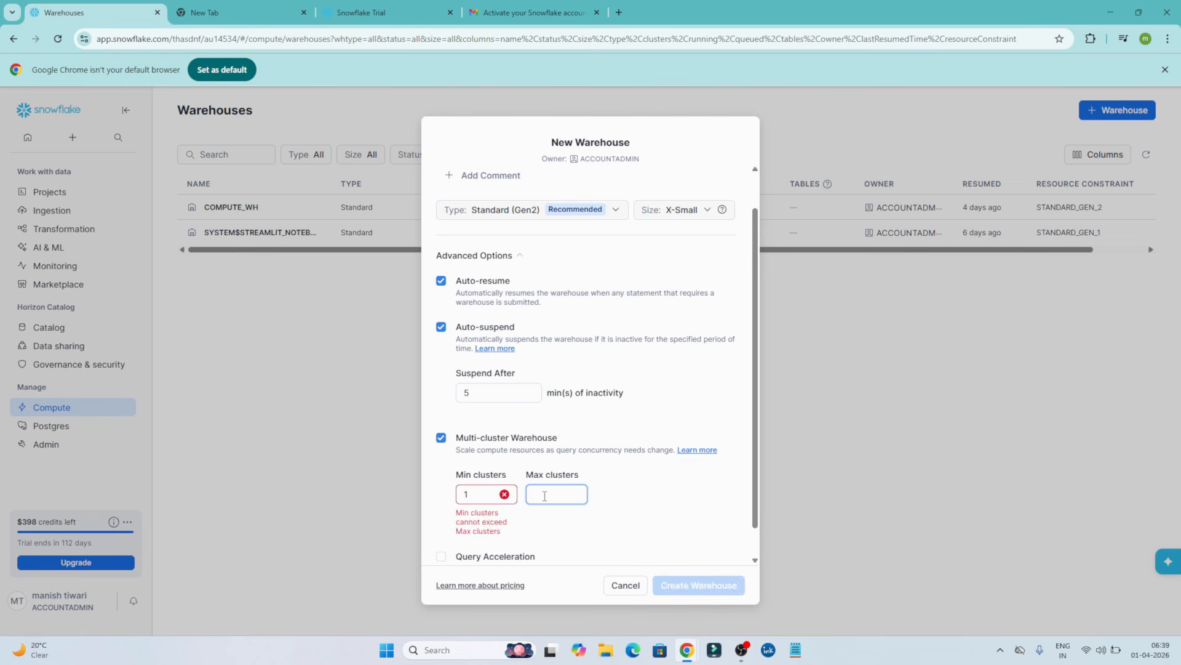
type("3")
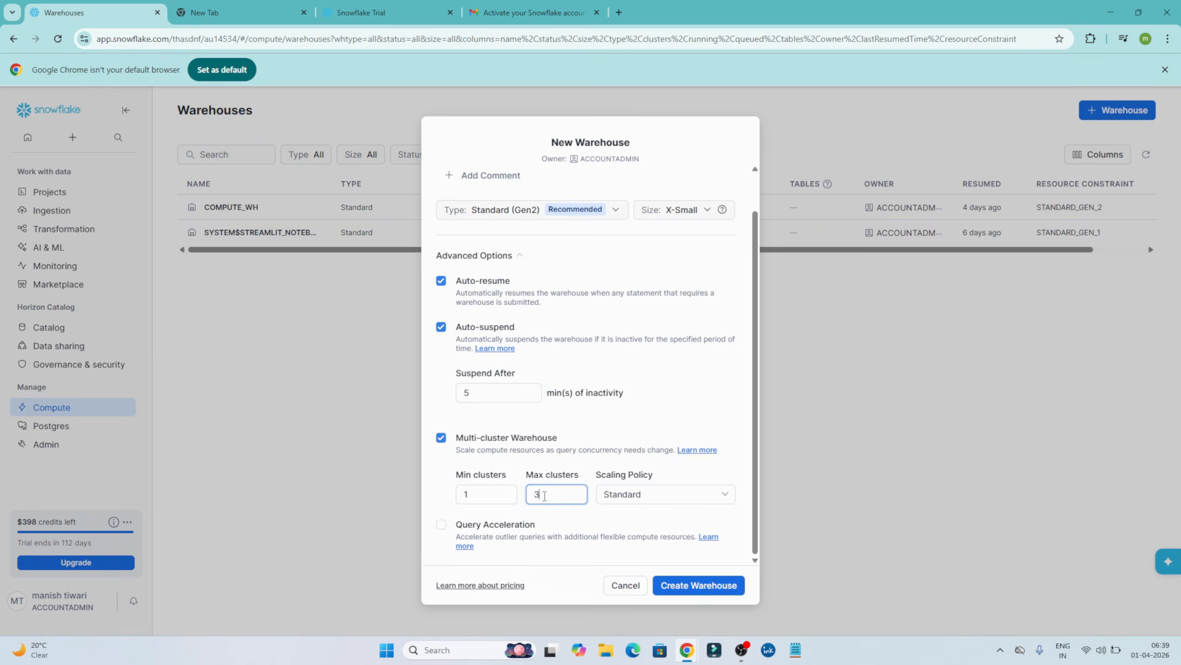
left_click(586, 525)
Check the scaling policy choices while keeping Standard, and turn on Query Acceleration.
left_click(652, 494)
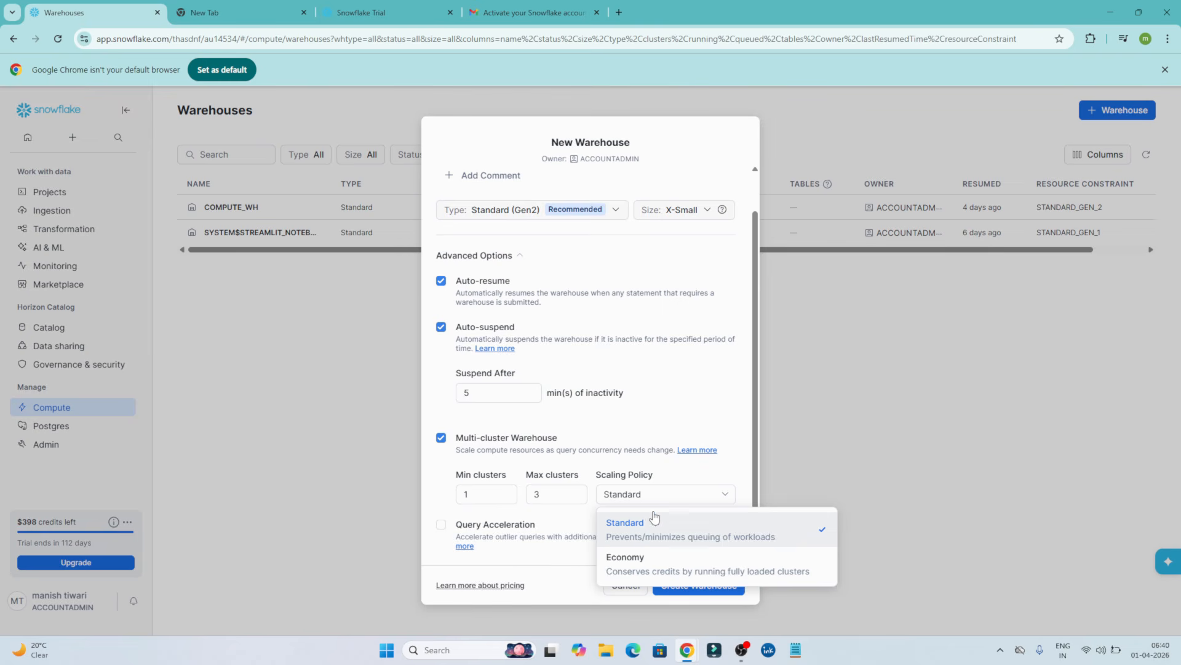
left_click(686, 472)
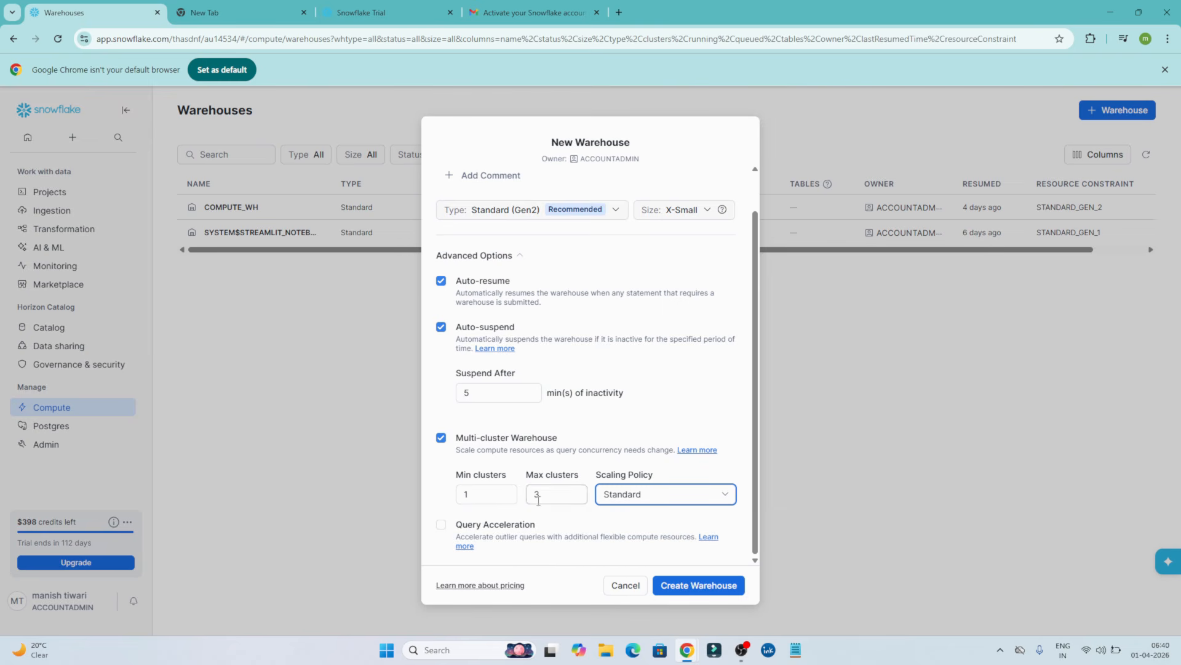
left_click(443, 527)
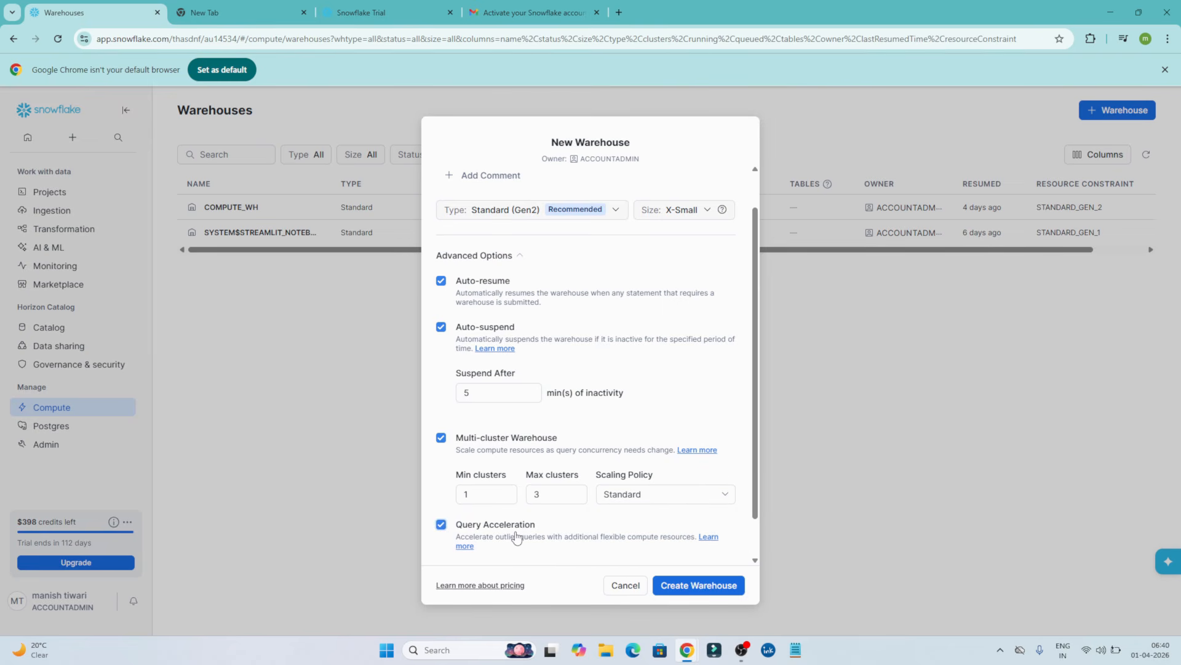
Turn off Query Acceleration for the new warehouse and create it.
scroll(535, 547, "down", 1)
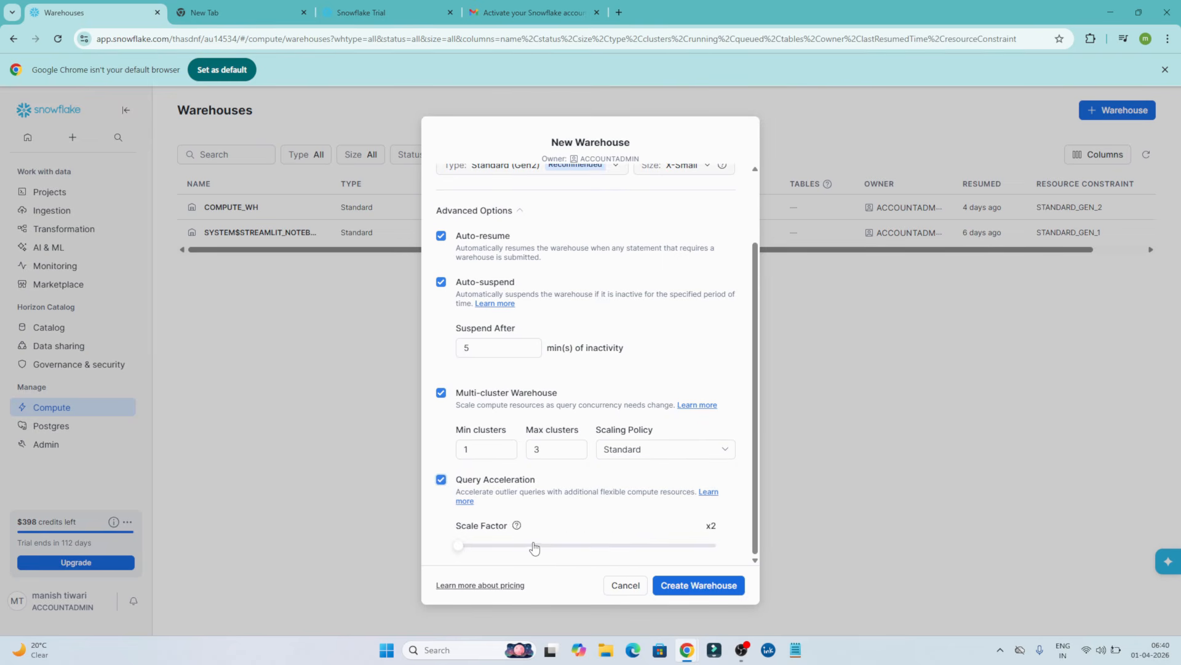
left_click(440, 480)
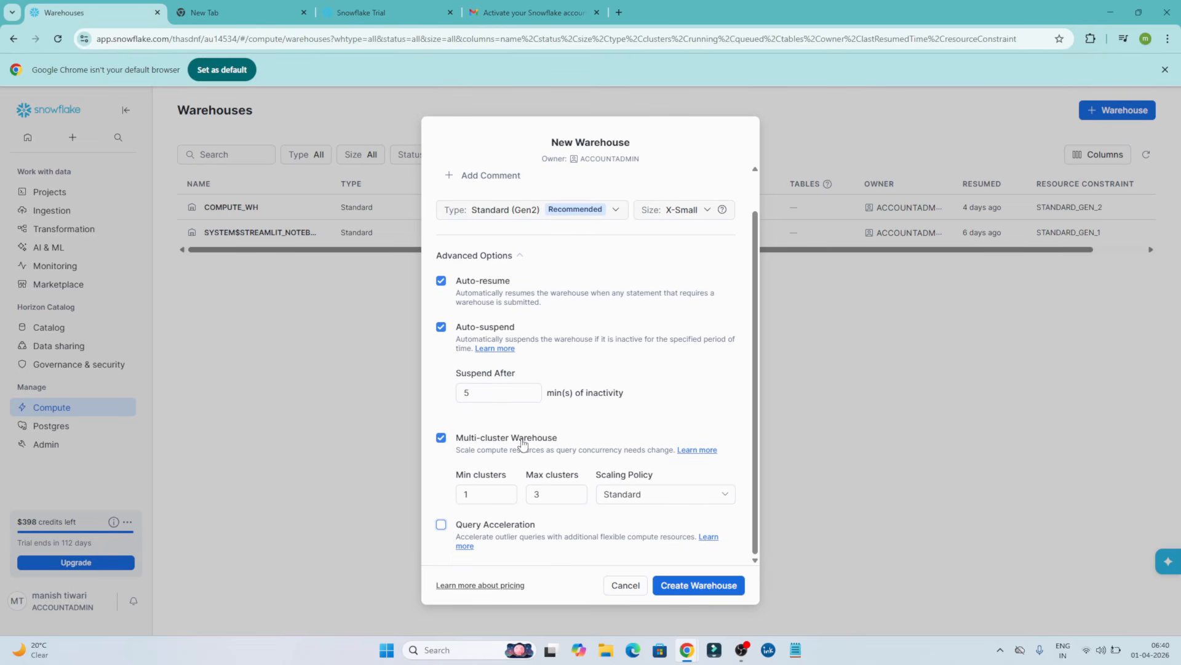
left_click(695, 591)
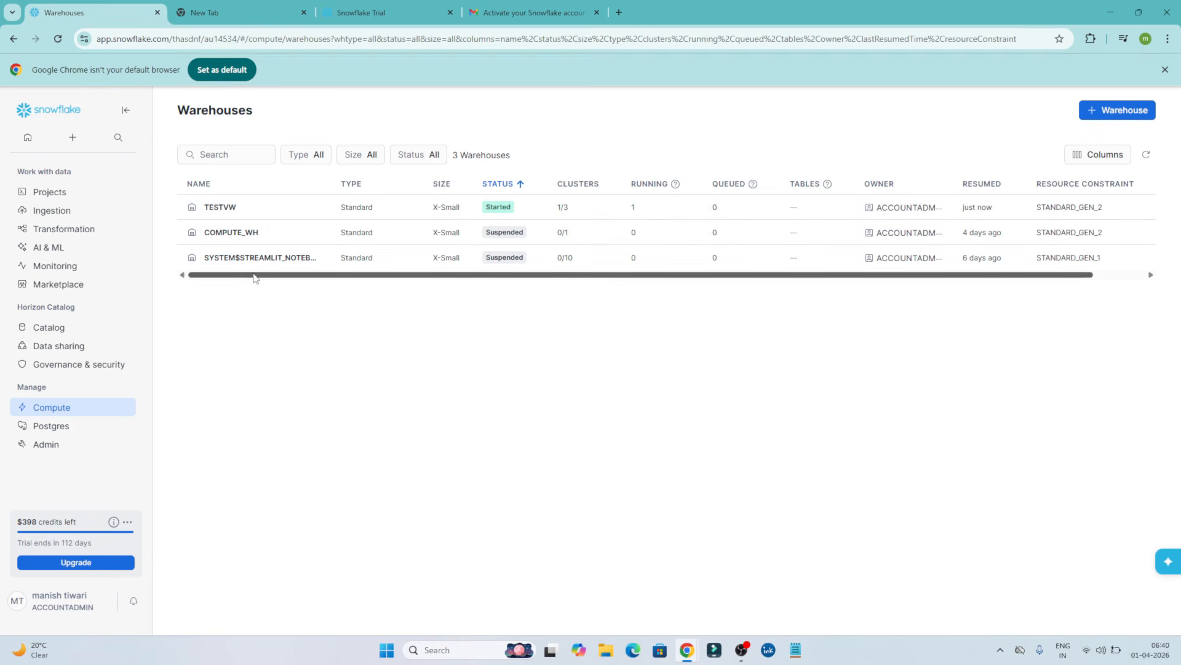
Open the TESTVW warehouse, review its activity, details and privileges, and return to the warehouse list.
left_click(229, 209)
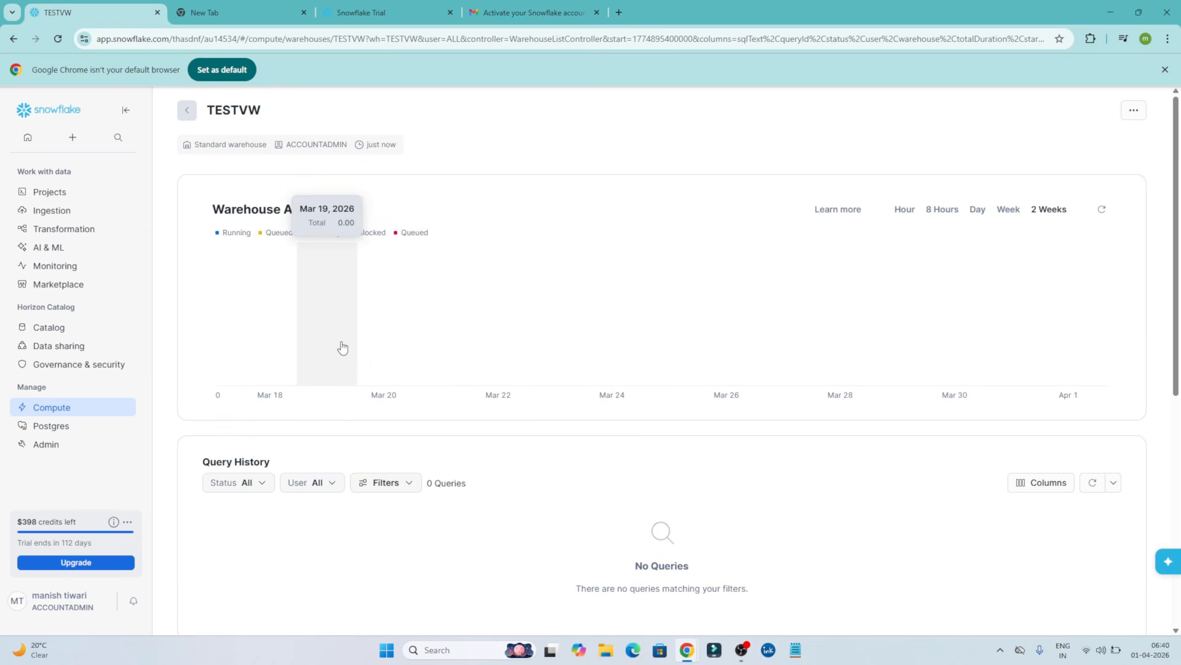
scroll(448, 380, "down", 6)
scroll(451, 377, "down", 1)
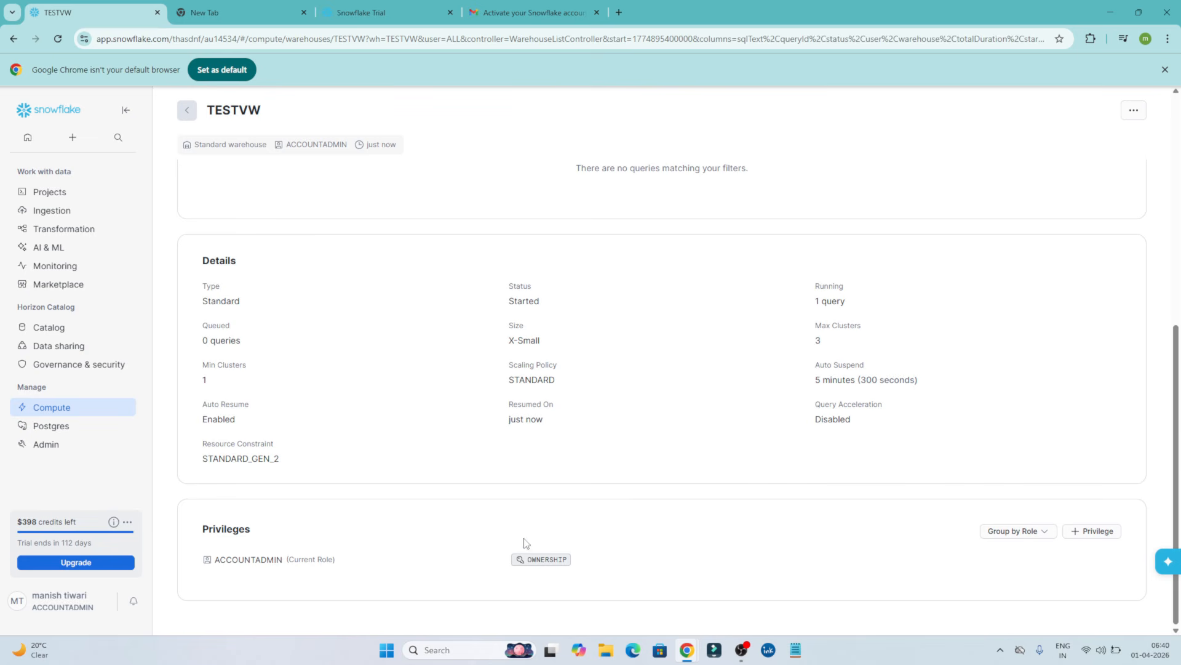
scroll(621, 405, "up", 4)
scroll(620, 405, "up", 3)
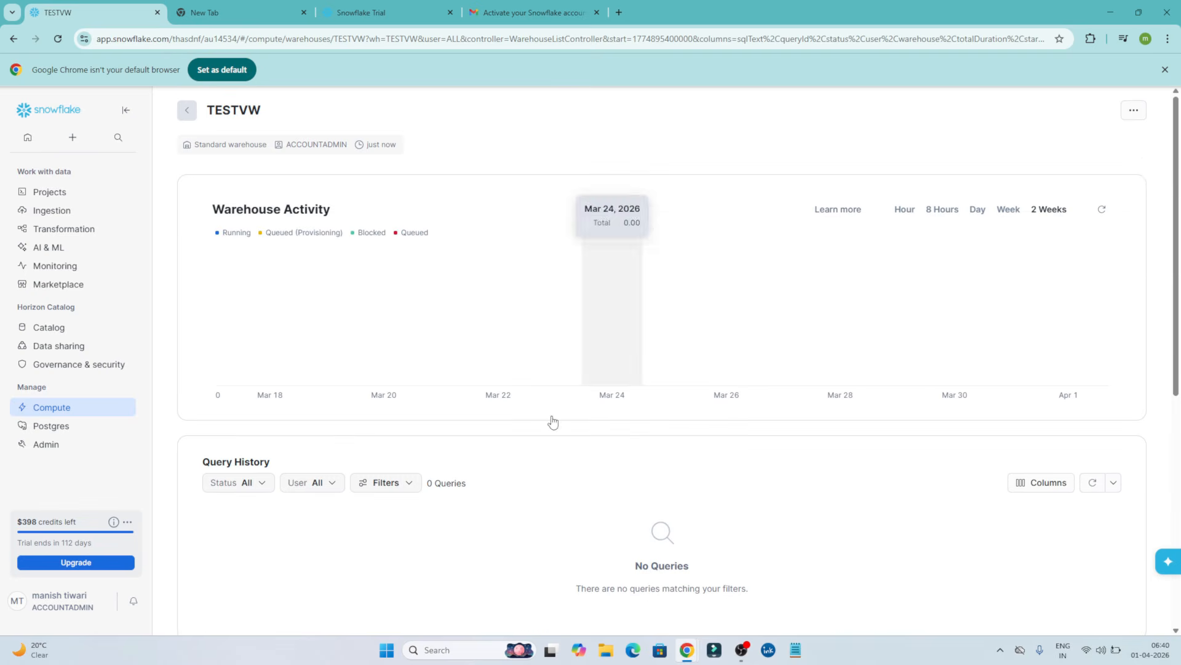
left_click(187, 111)
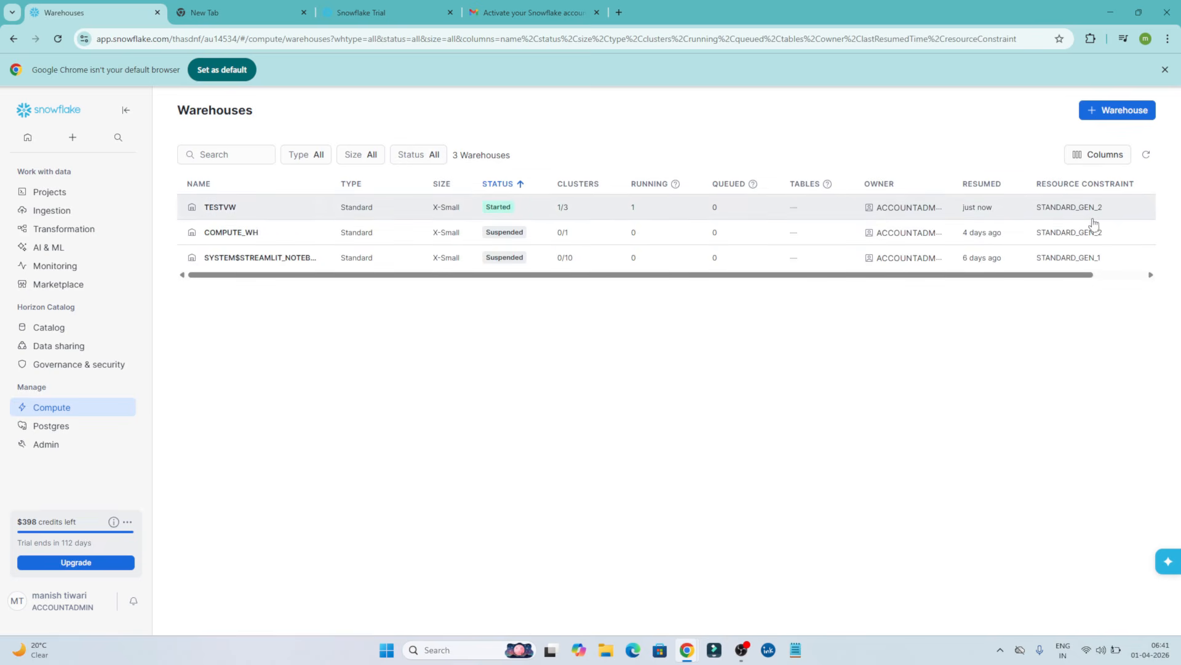
Suspend the TESTVW warehouse from the warehouse list.
left_click_drag(1042, 277, 1134, 272)
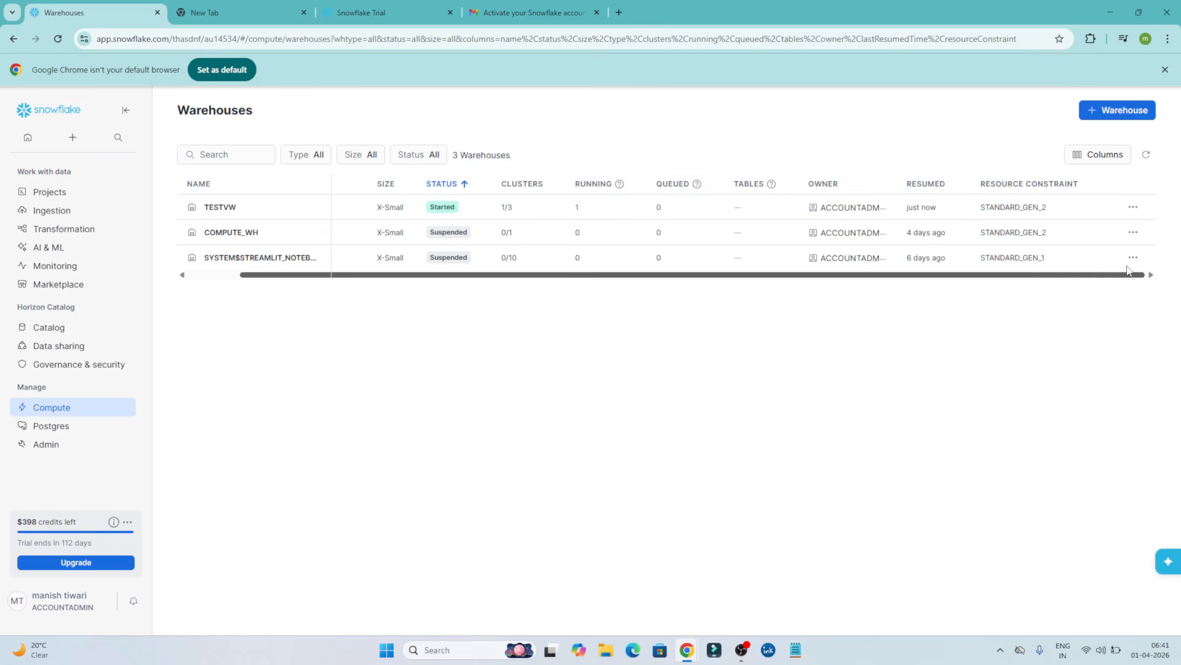
left_click(1134, 207)
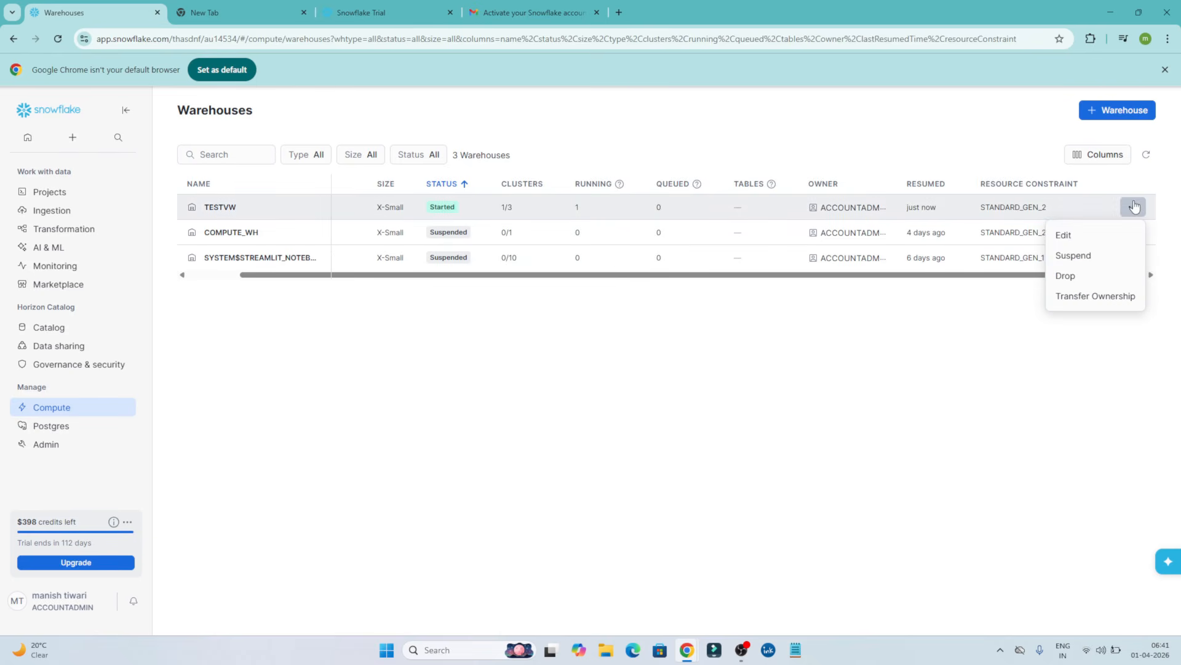
left_click(1075, 255)
left_click(677, 403)
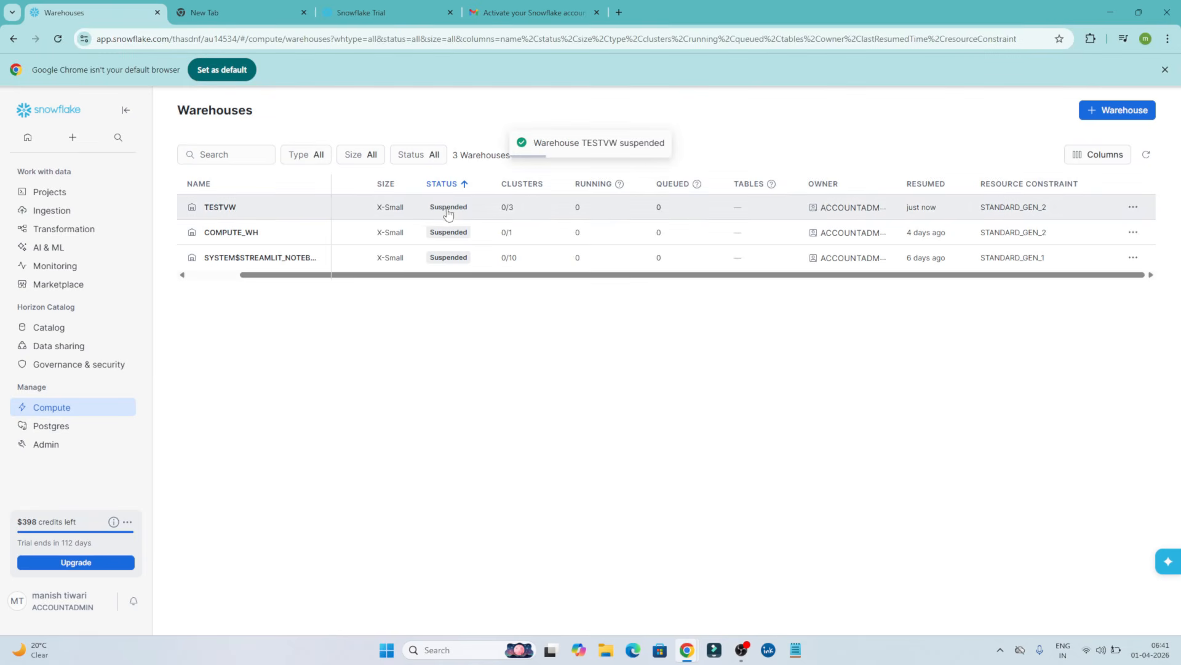
Look over the size choices offered when resuming TESTVW, and close the Resume Warehouse dialog without resuming it.
left_click(1134, 207)
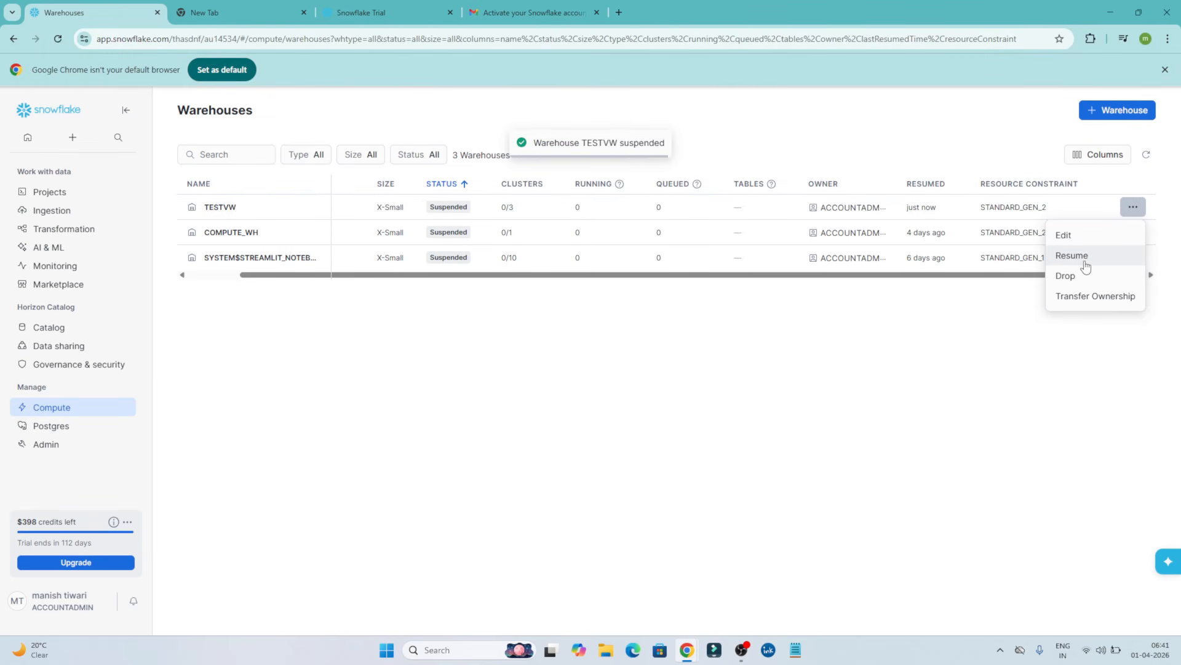
left_click(1085, 263)
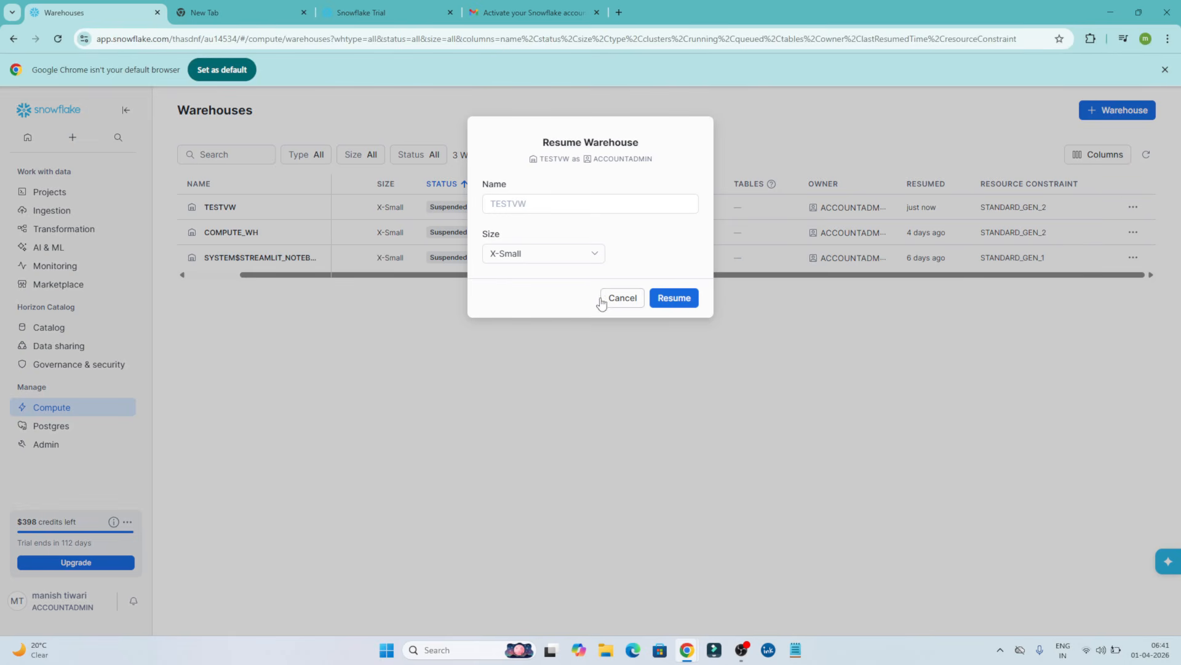
left_click(590, 255)
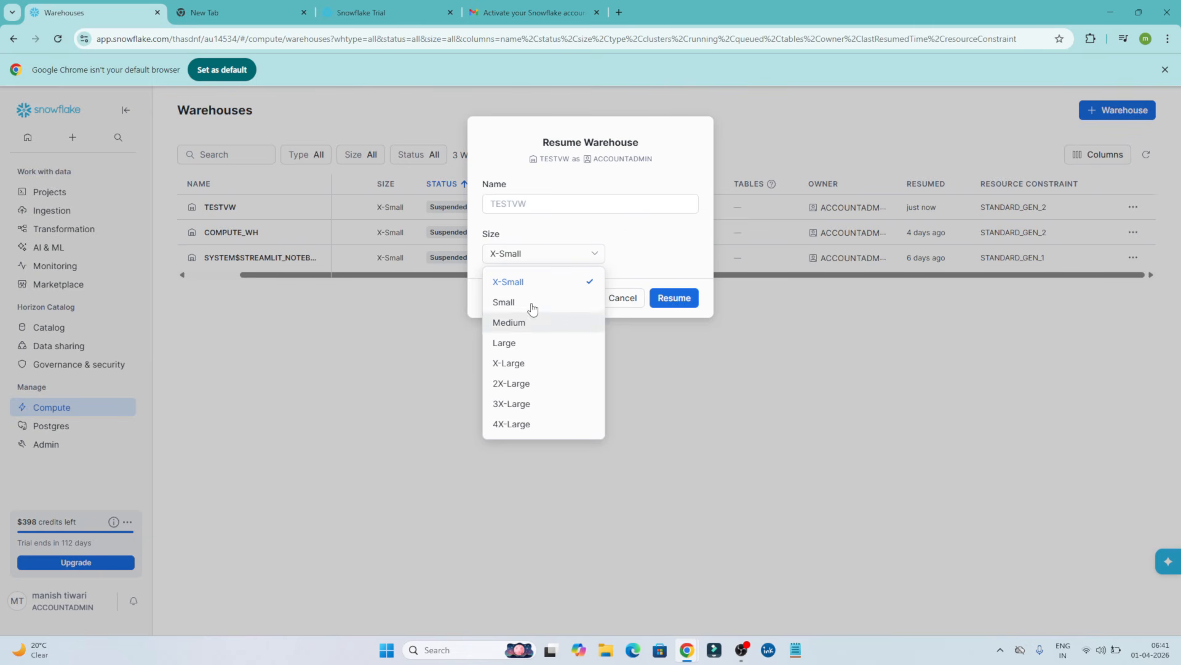
left_click(640, 300)
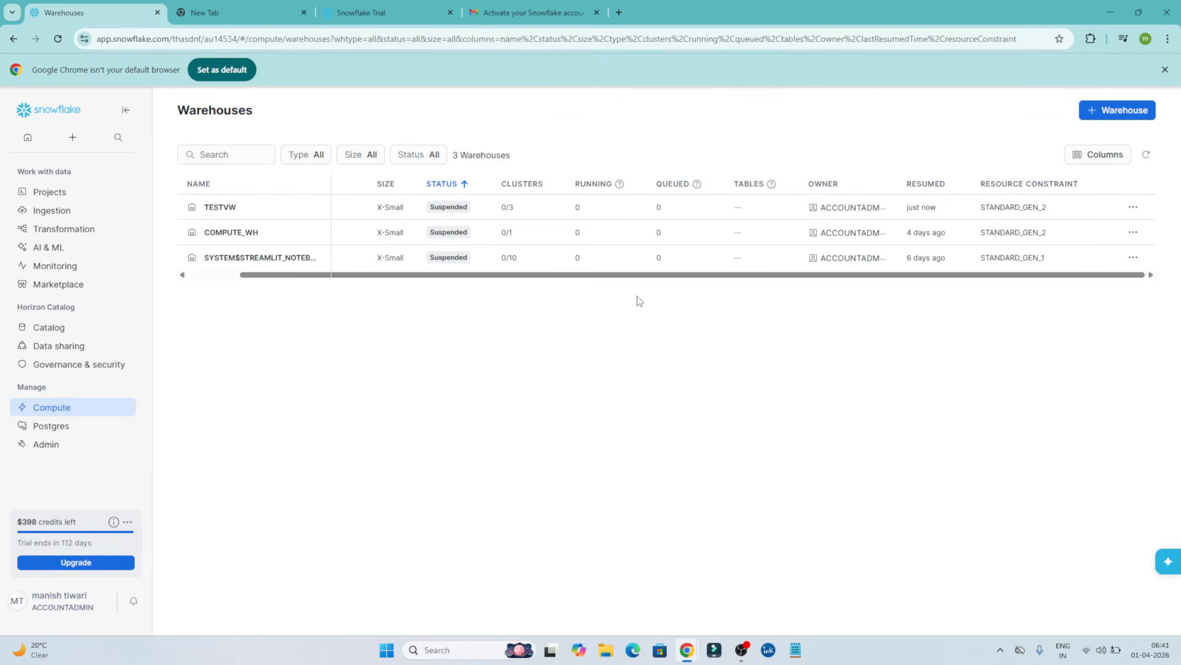
Inspect the Transfer Ownership options for TESTVW and close the dialog without choosing a new role.
left_click(1133, 207)
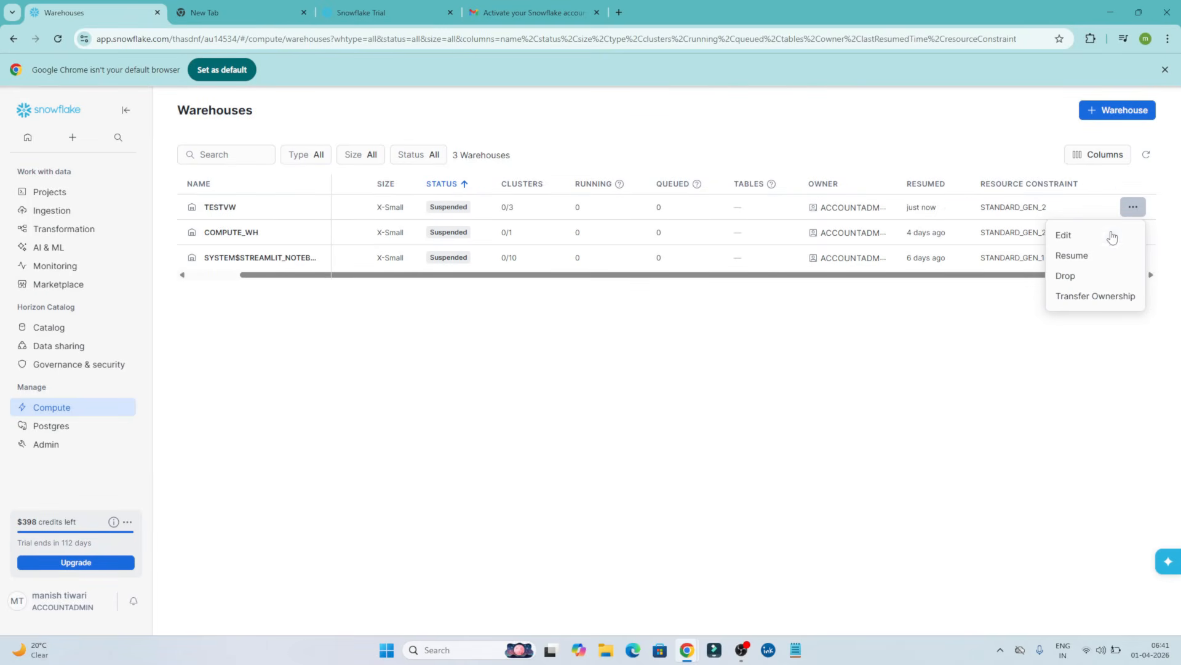
left_click(1095, 297)
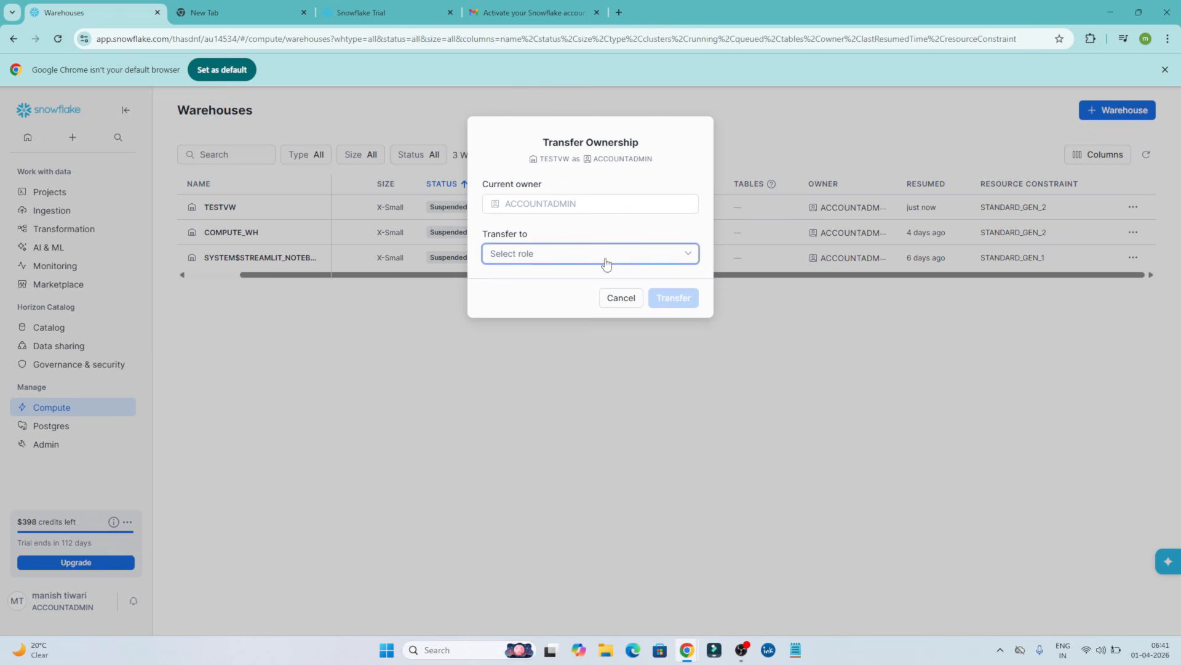
left_click(603, 258)
left_click(656, 220)
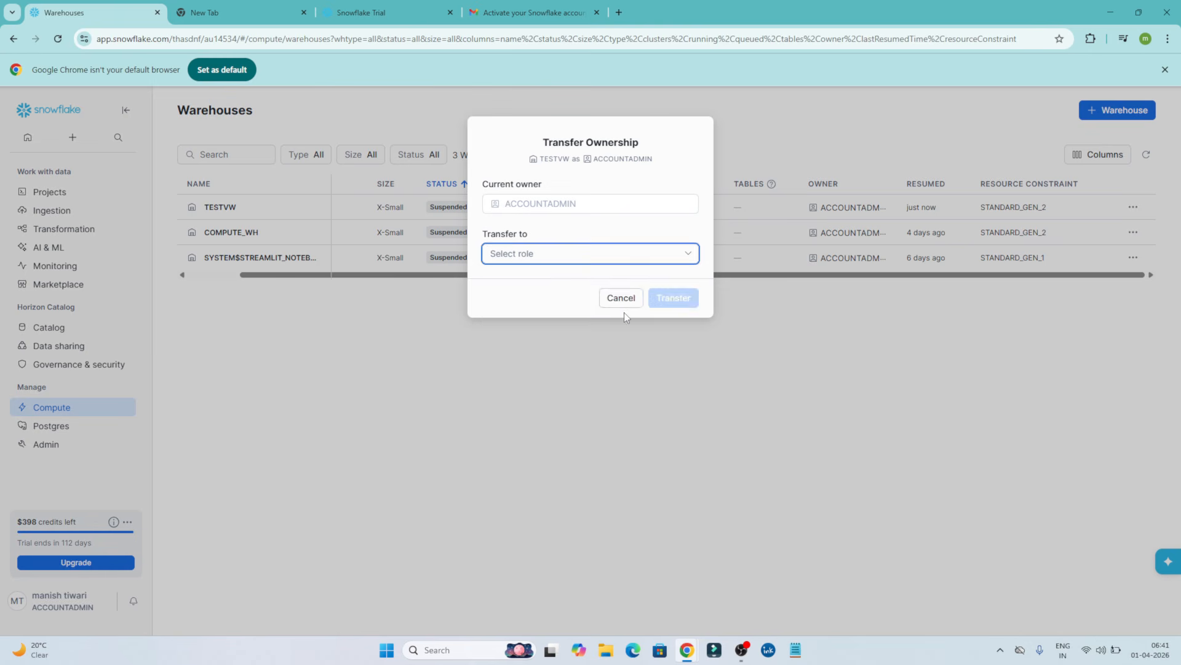
left_click(619, 298)
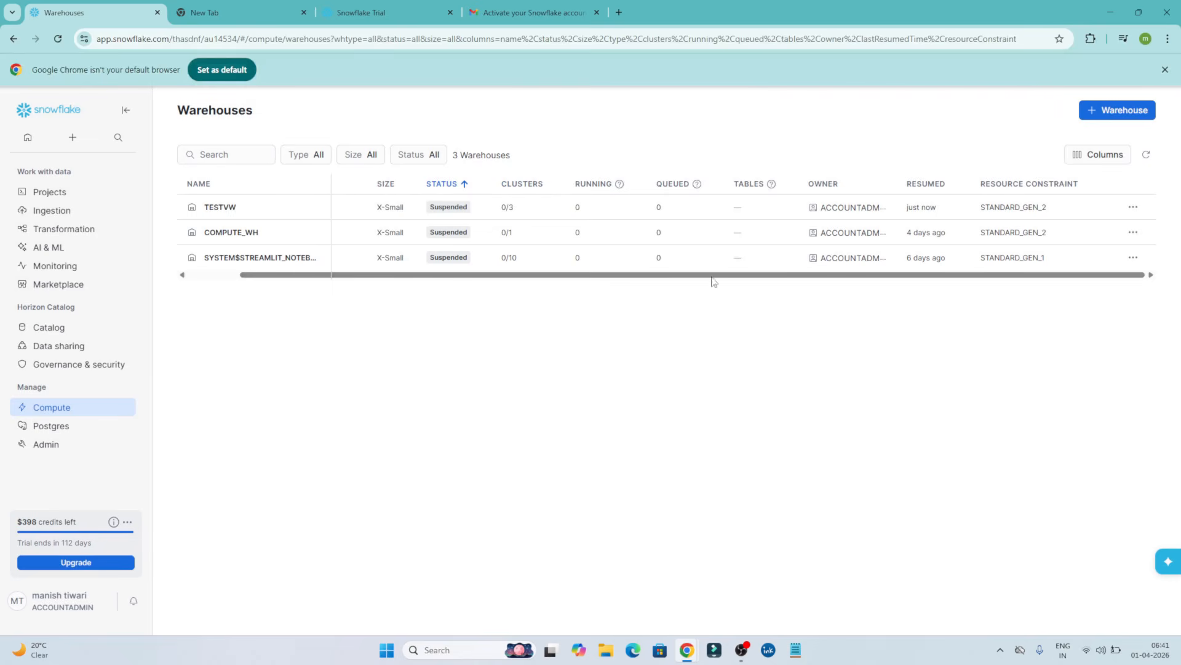
Drop the TESTVW warehouse from the system.
left_click(1133, 206)
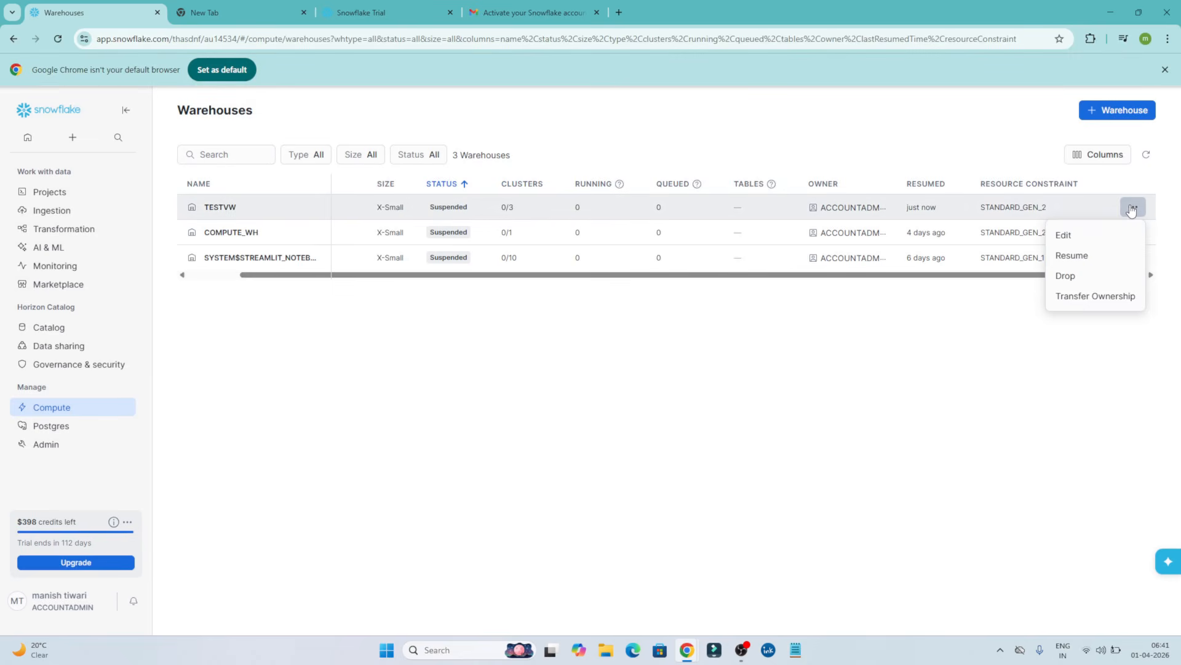
left_click(1085, 280)
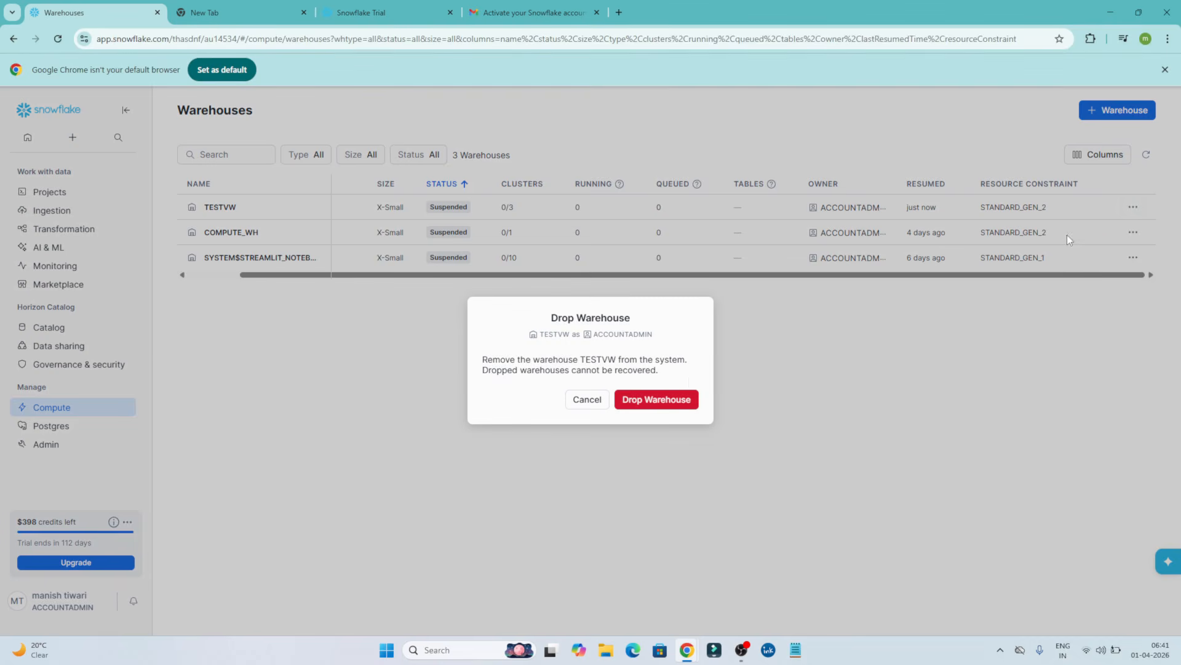
left_click(668, 401)
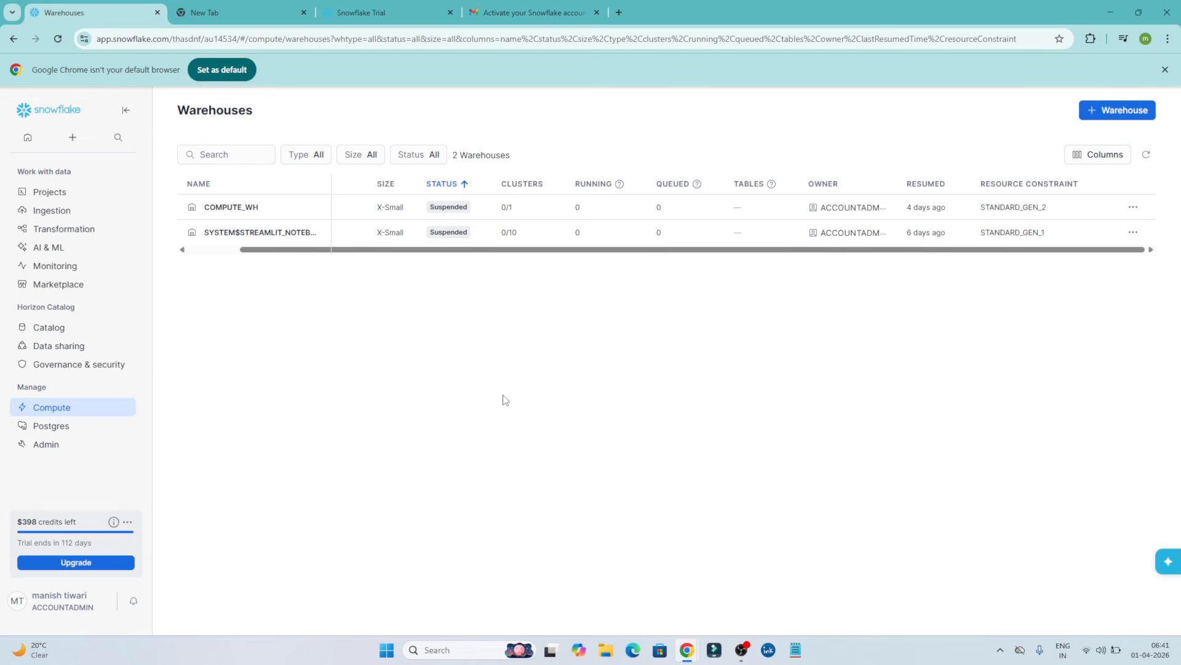
Go to the Query History in Monitoring and read the SQL text of the statement that dropped TESTVW.
mouse_move(59, 268)
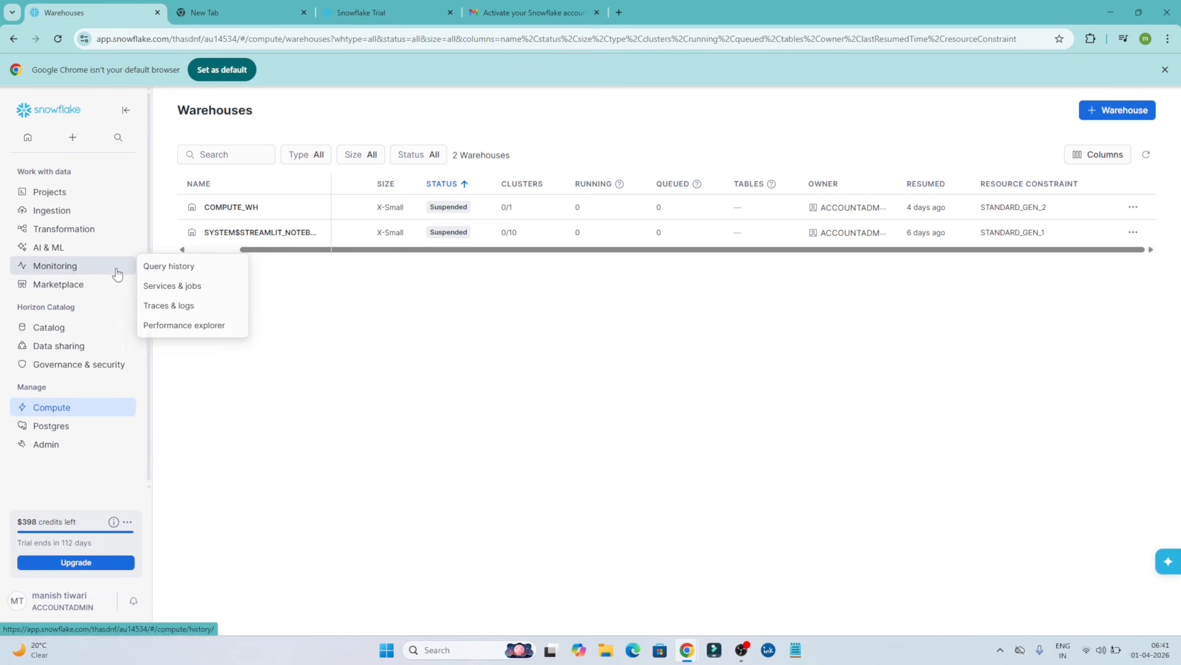
left_click(172, 271)
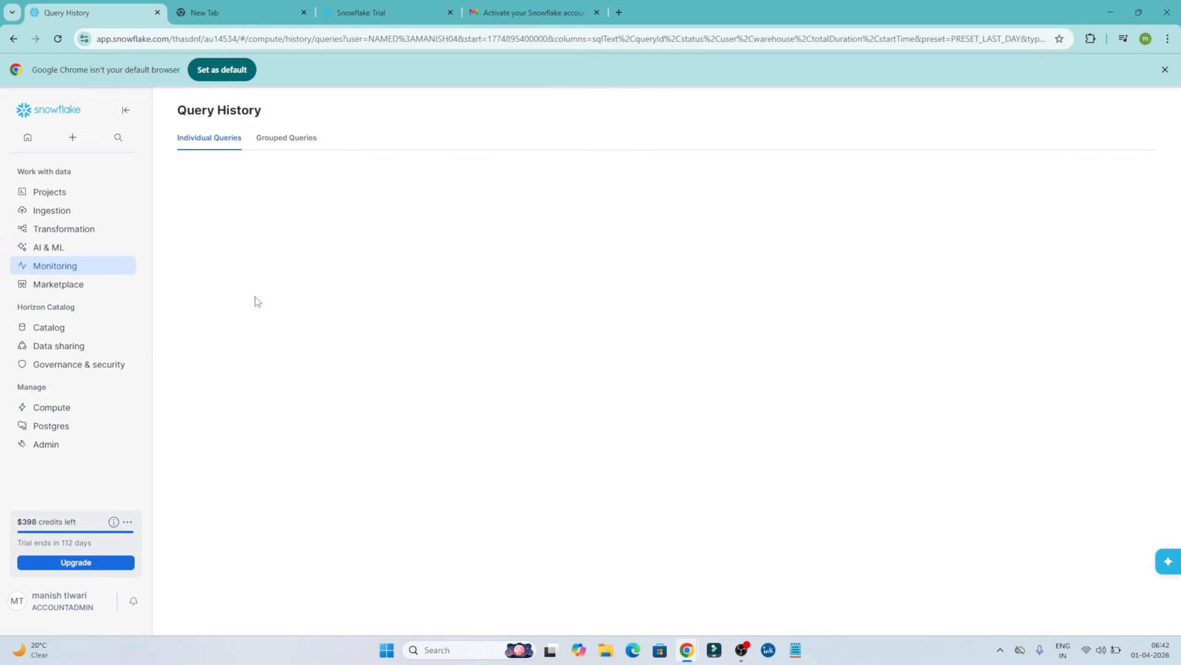
mouse_move(311, 235)
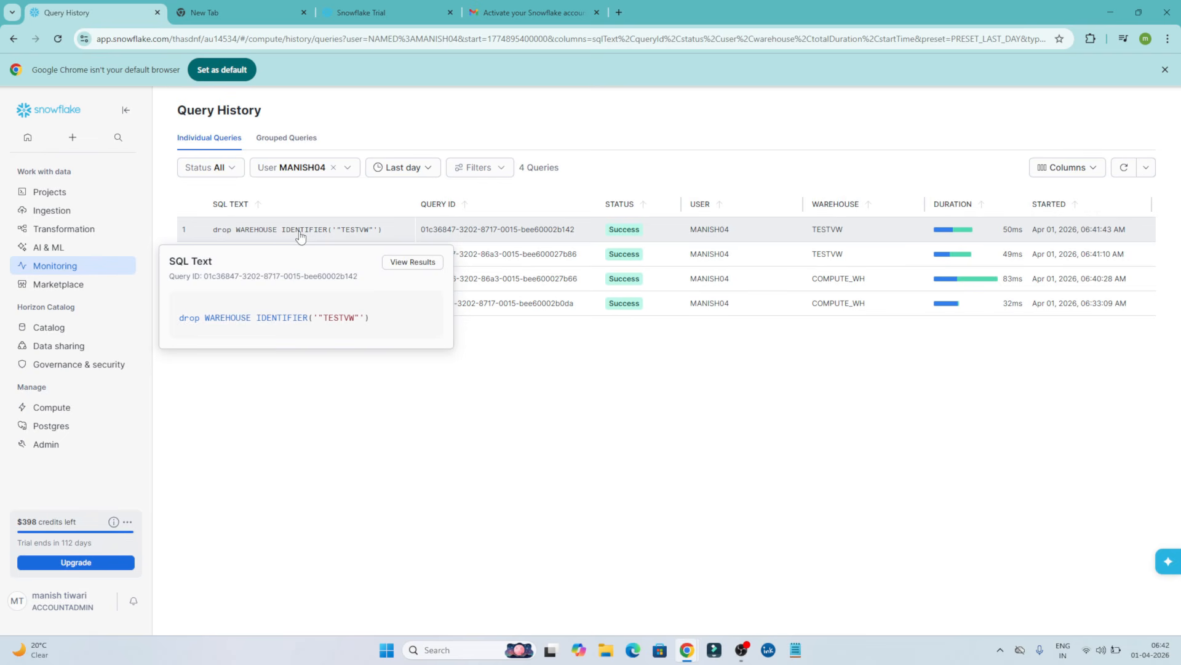
mouse_move(222, 231)
left_click_drag(194, 320, 346, 318)
mouse_move(268, 236)
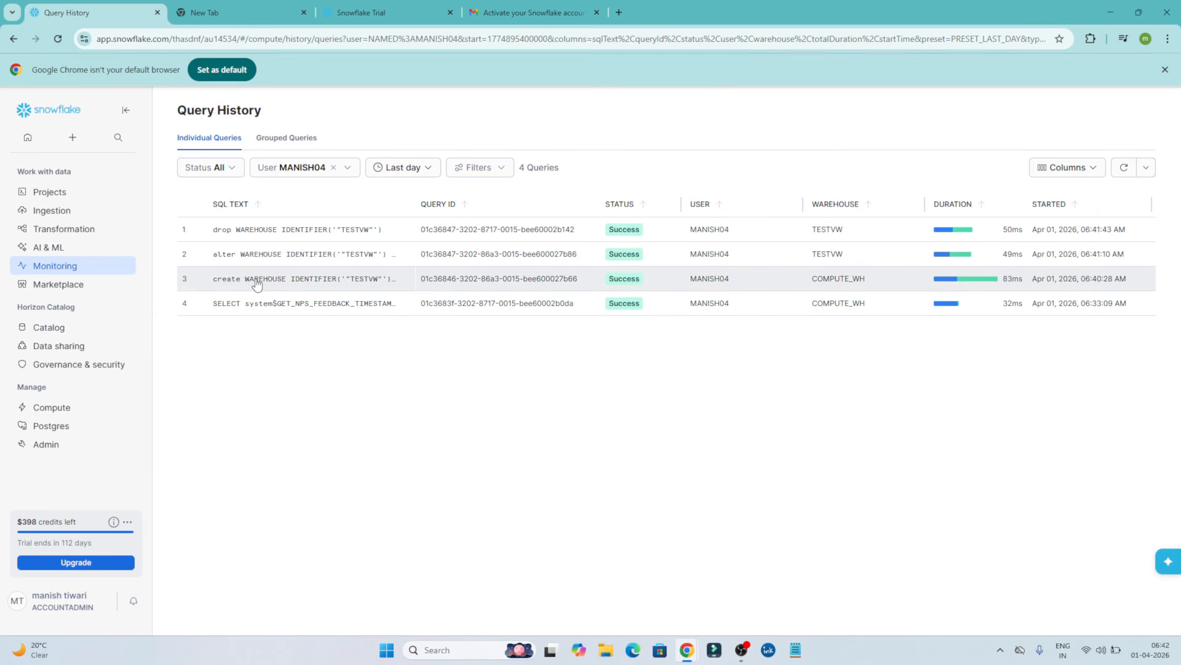
Examine the create warehouse statement for TESTVW, including its name, size, auto-suspend, query acceleration, generation and cluster count parameters.
mouse_move(253, 280)
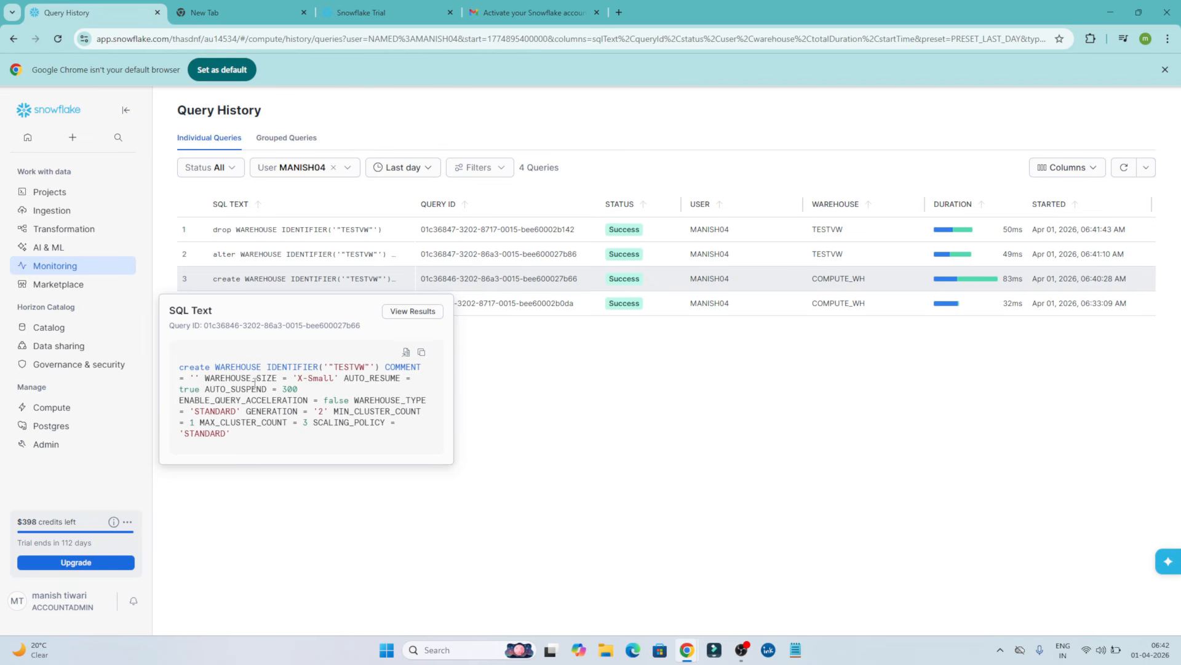
double_click(257, 379)
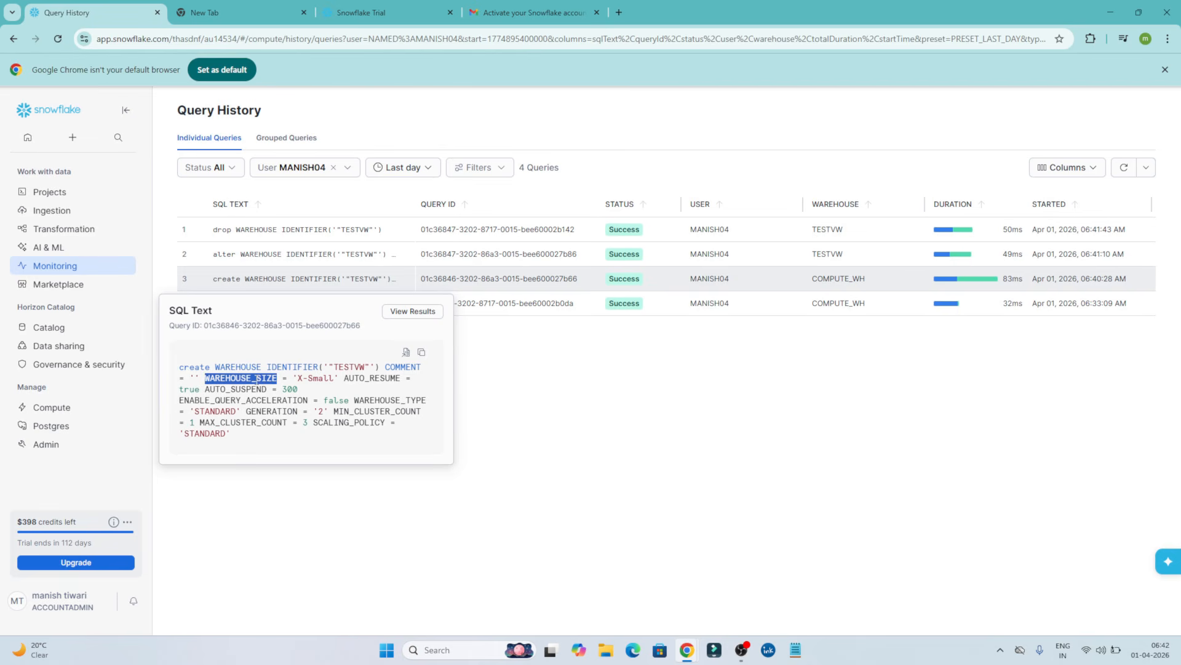
double_click(243, 390)
double_click(252, 401)
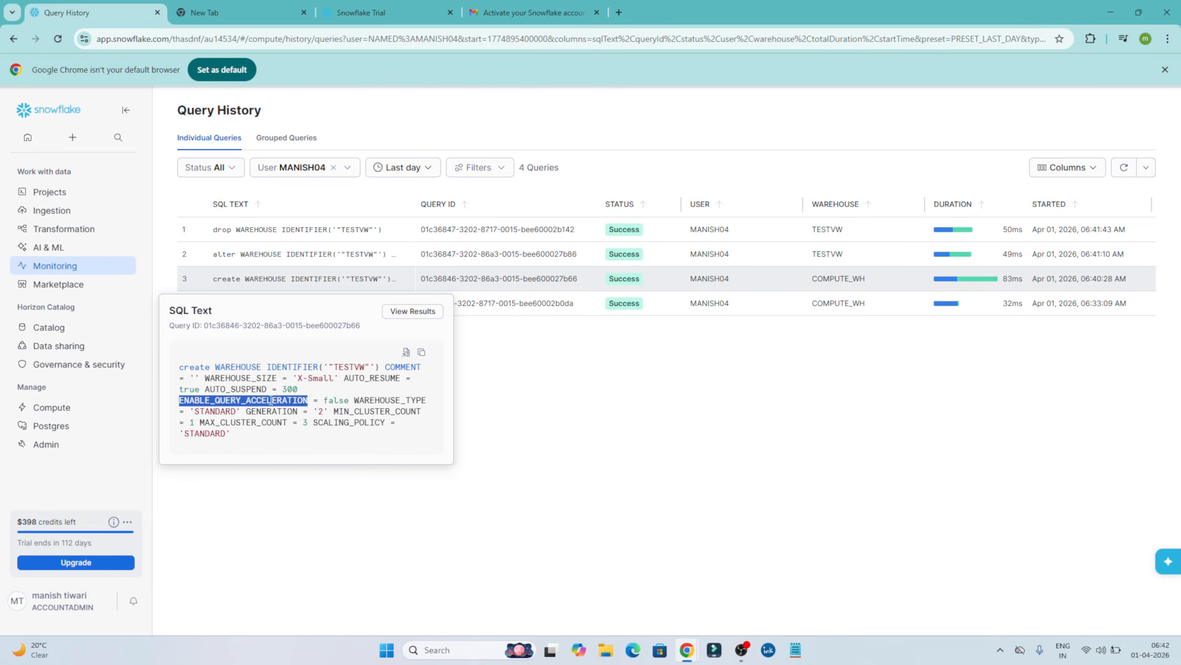
double_click(270, 411)
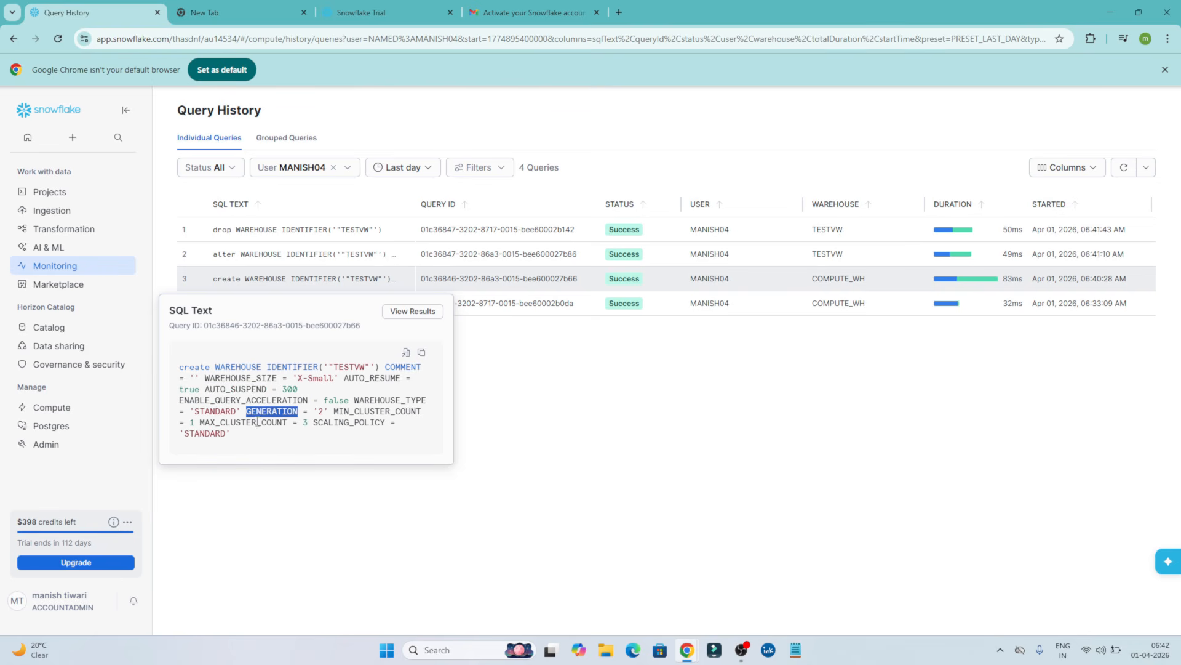
double_click(258, 422)
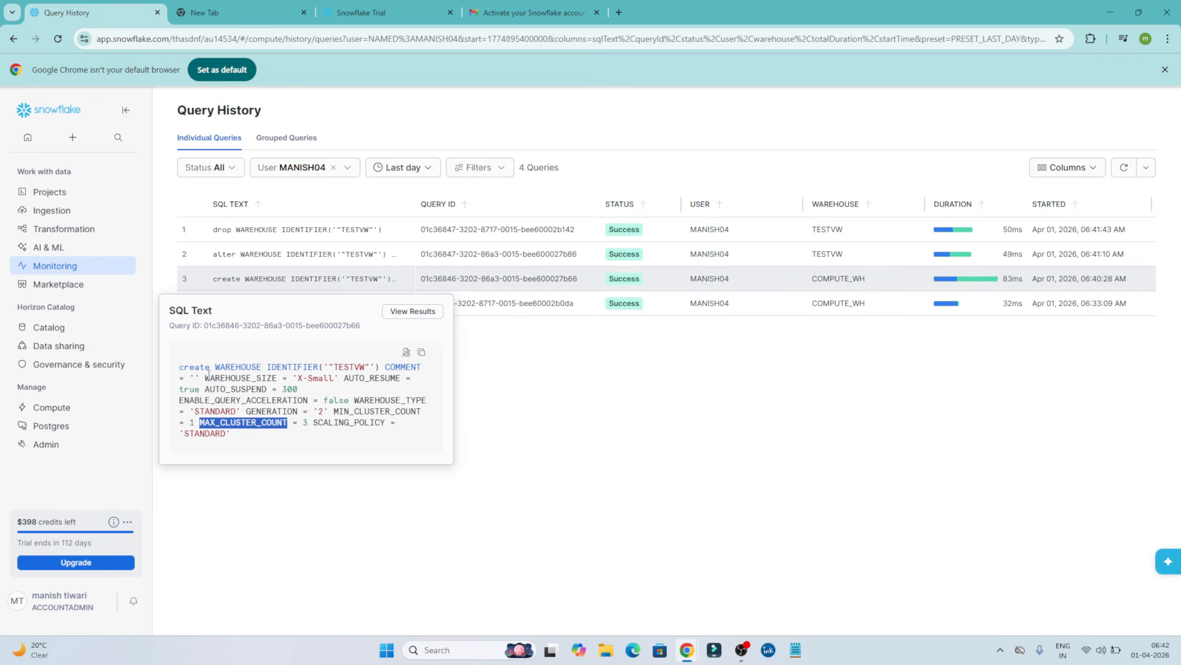
left_click_drag(210, 369, 258, 434)
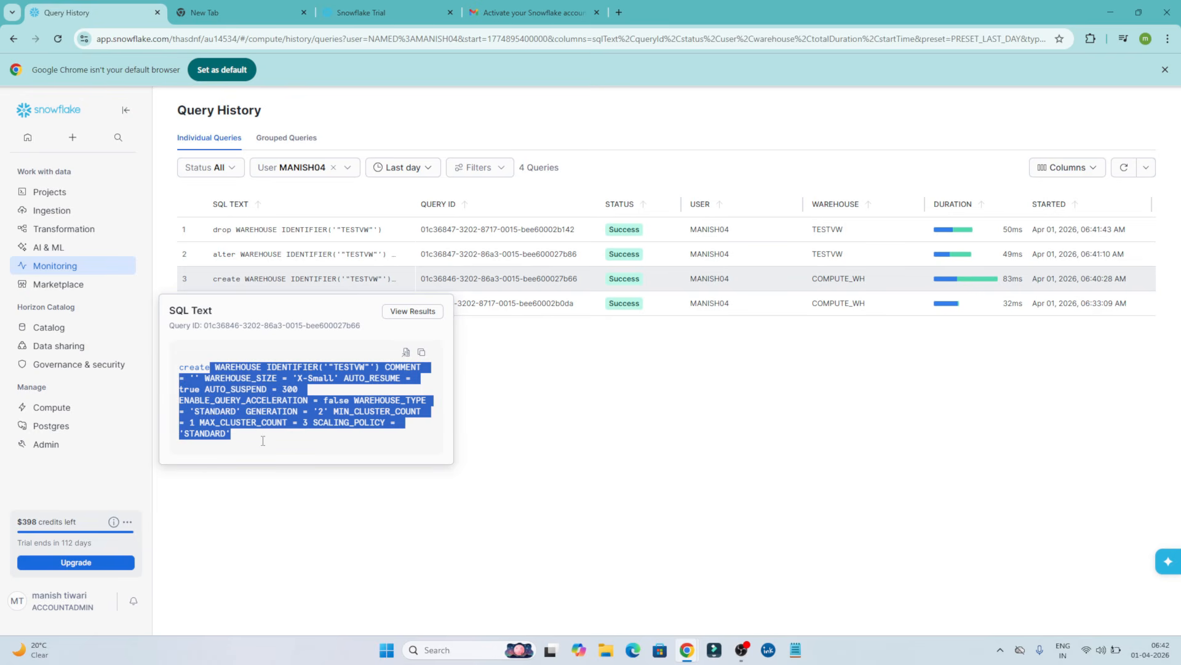
double_click(250, 367)
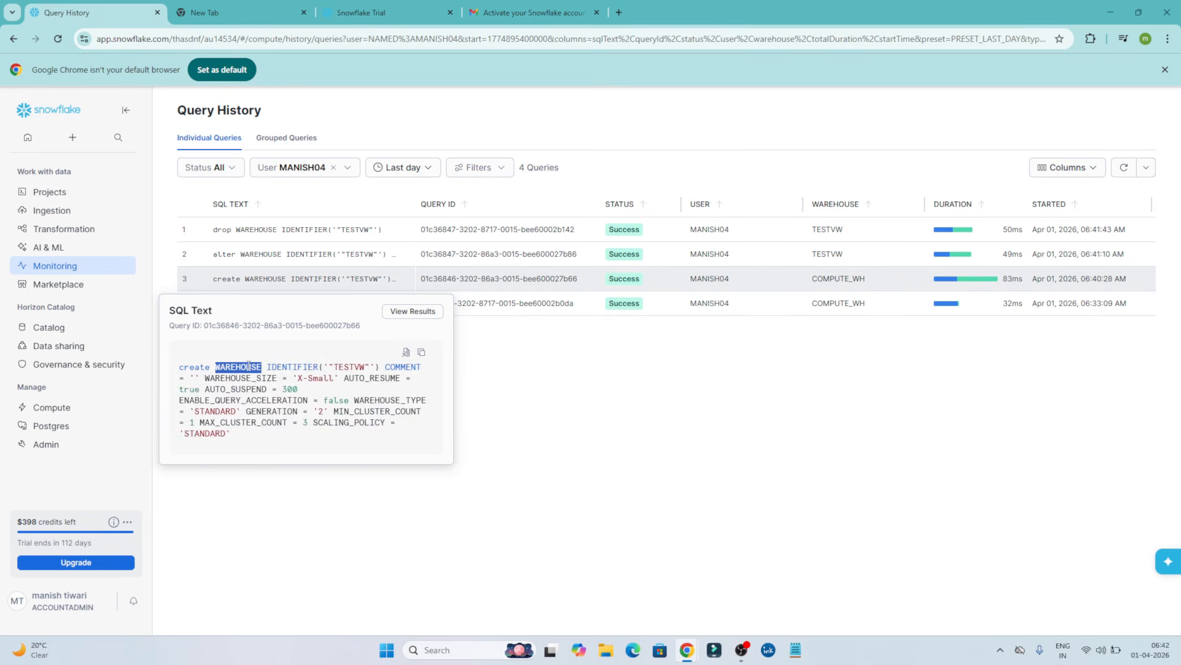
double_click(346, 367)
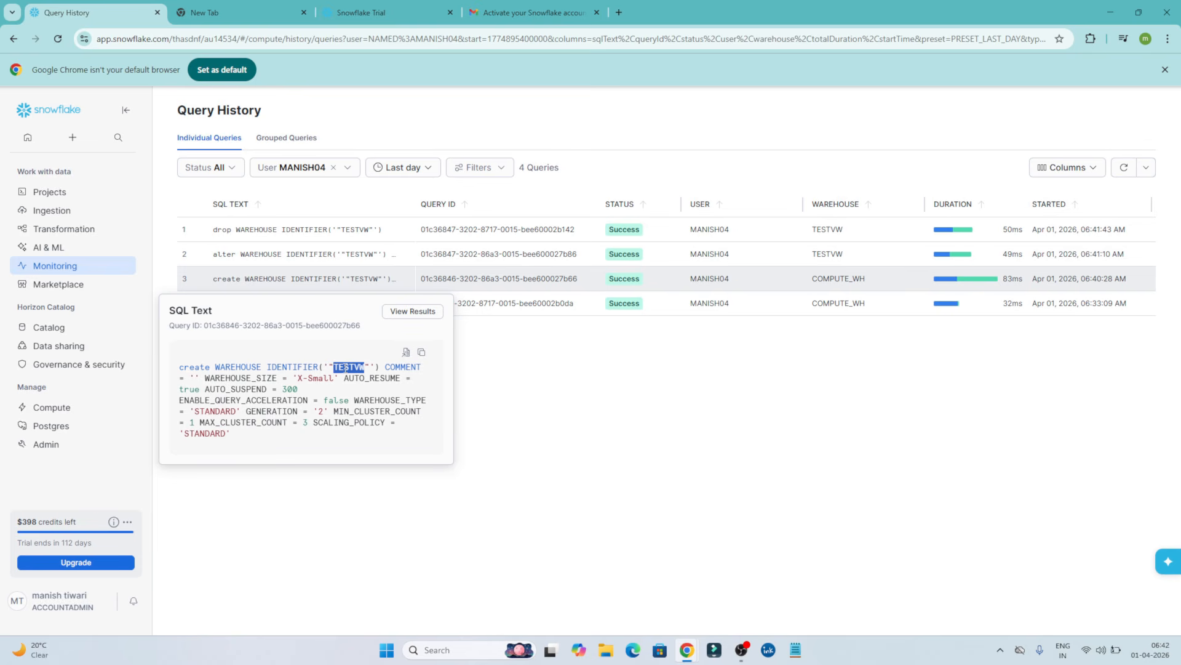